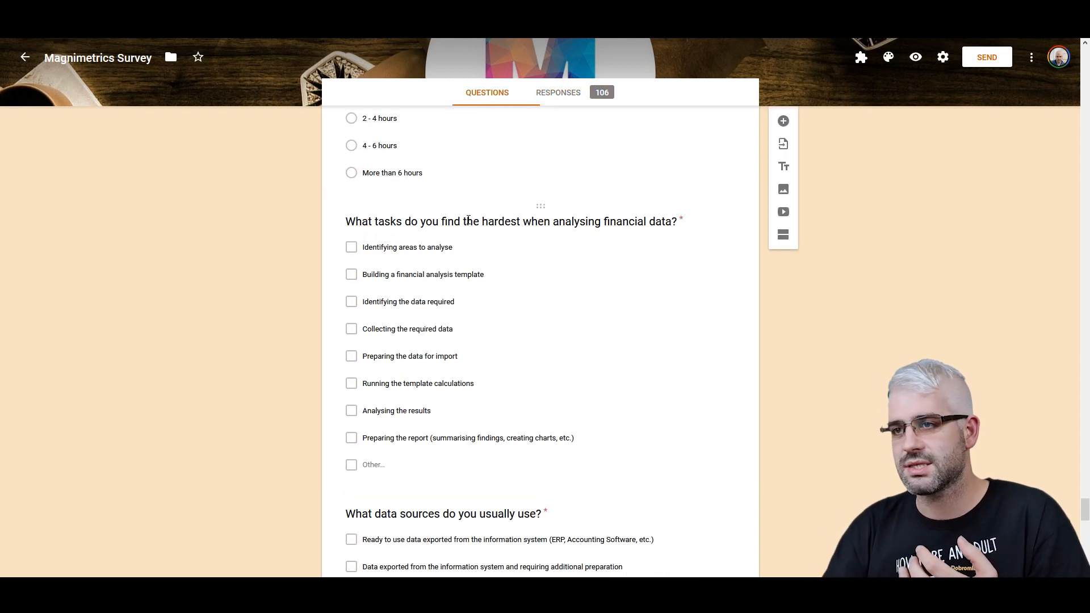
- Review the answer options of the hardest-tasks survey question and scroll through the form's response spreadsheet
scroll(469, 220, down, 1)
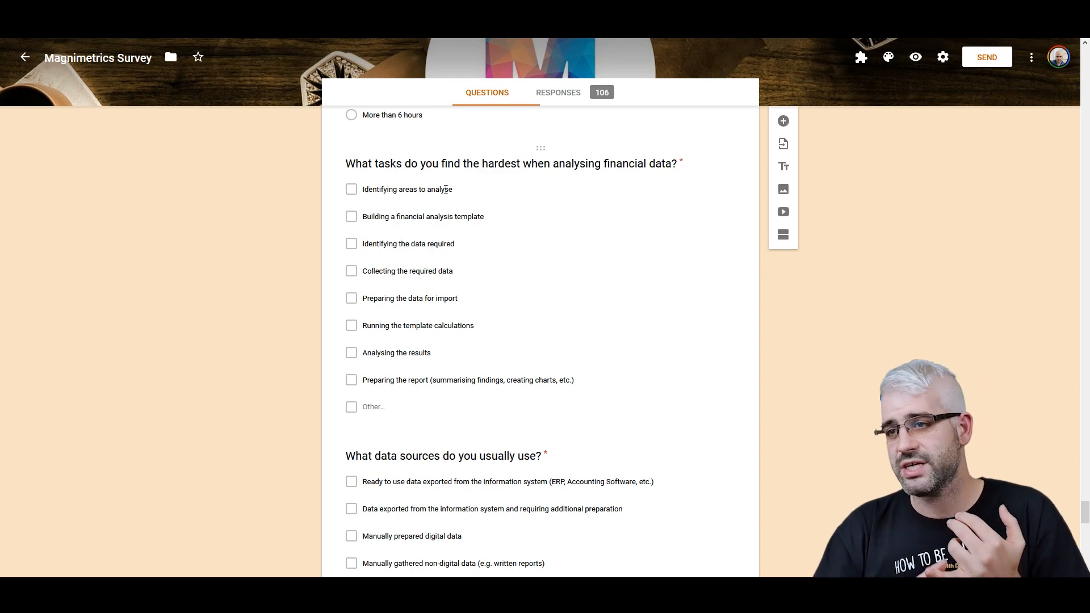
click(494, 214)
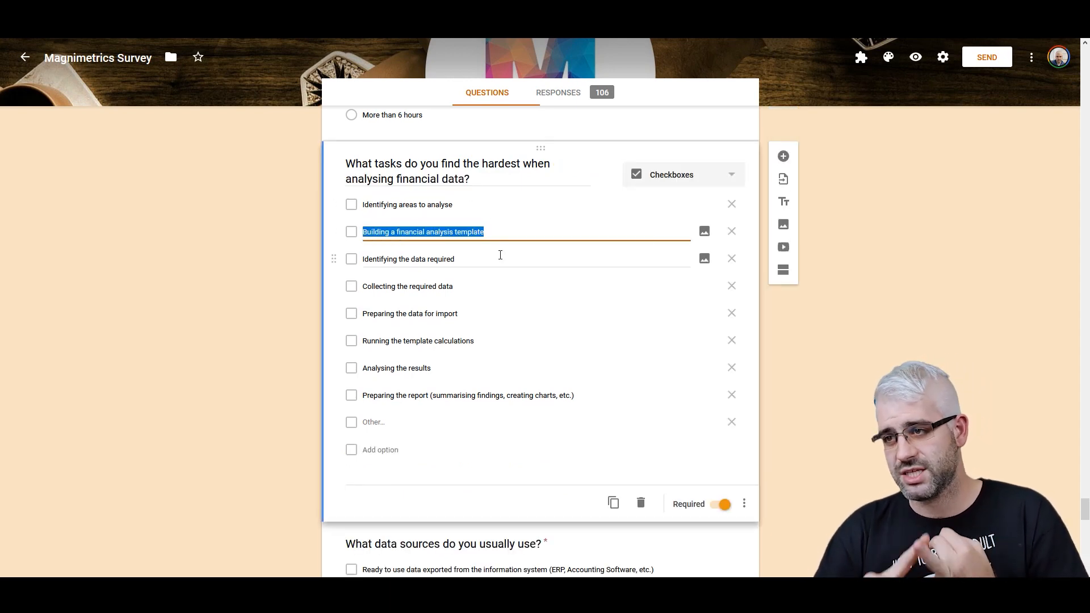
click(501, 258)
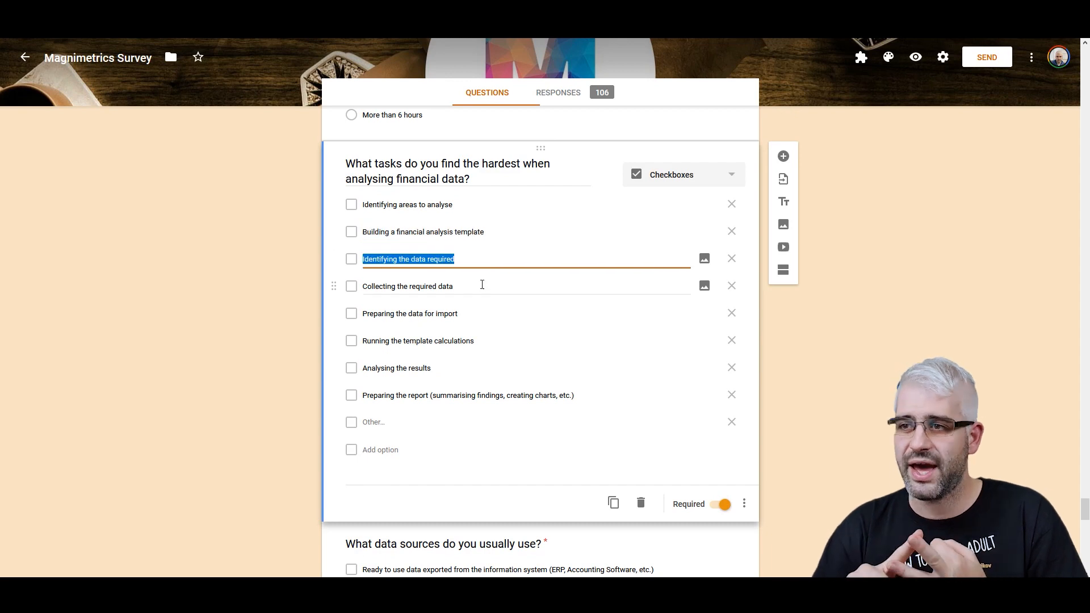
click(482, 284)
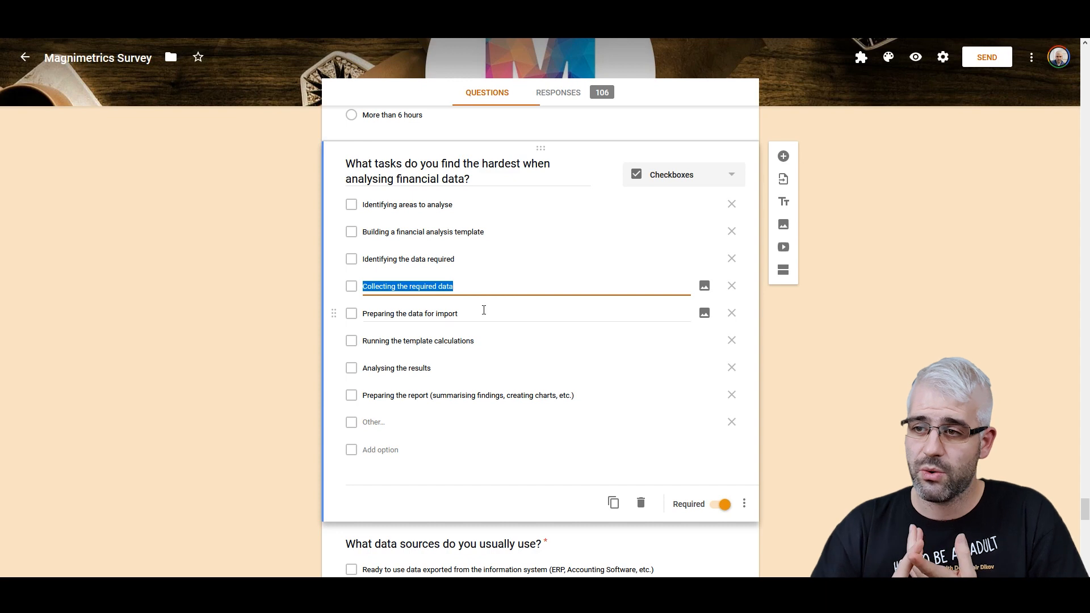
click(483, 312)
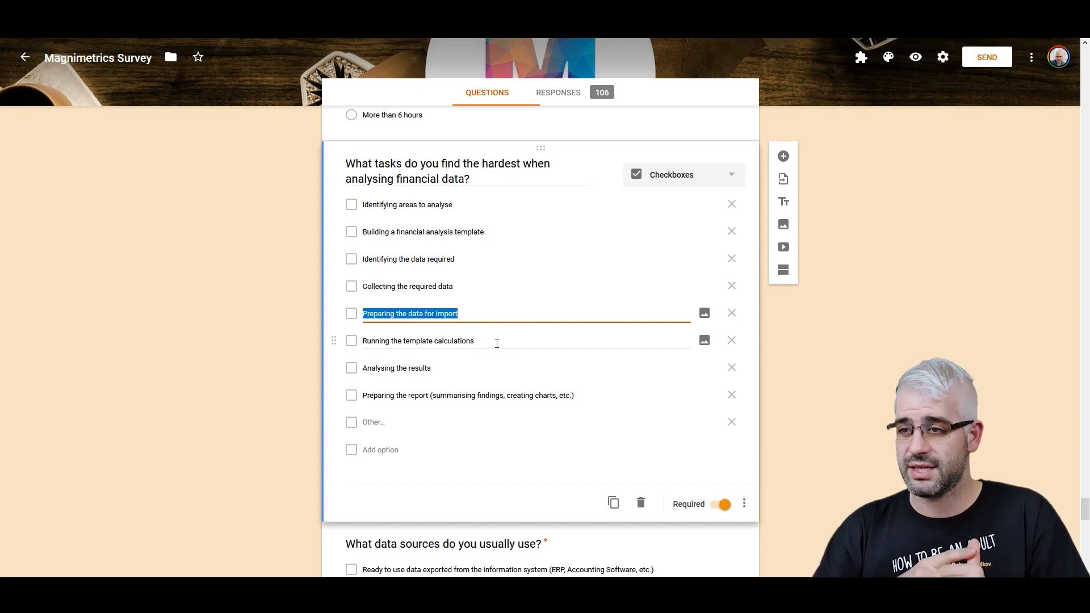
click(497, 343)
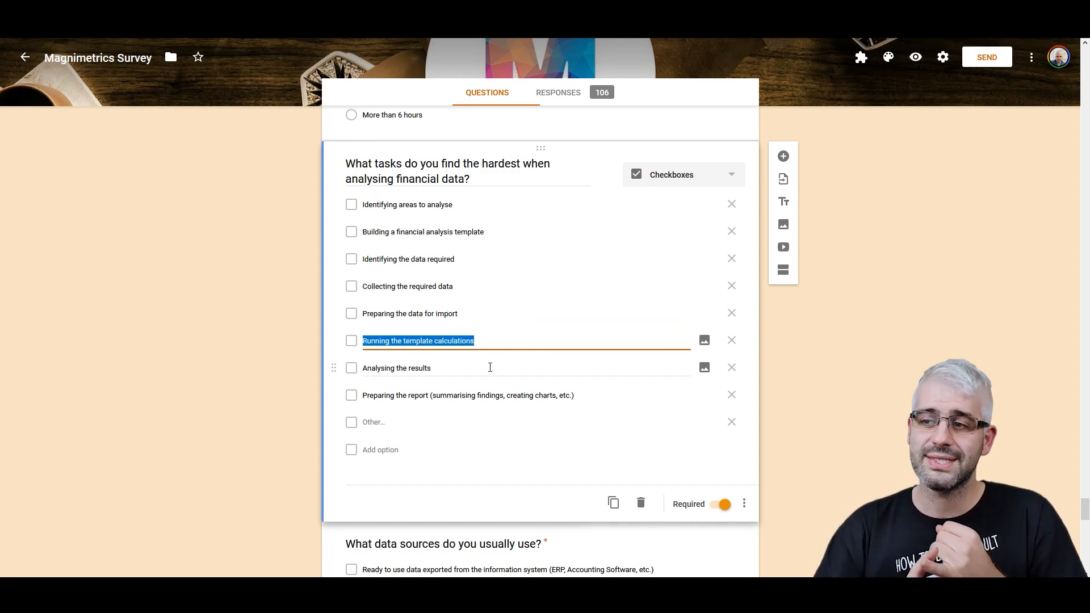
click(454, 372)
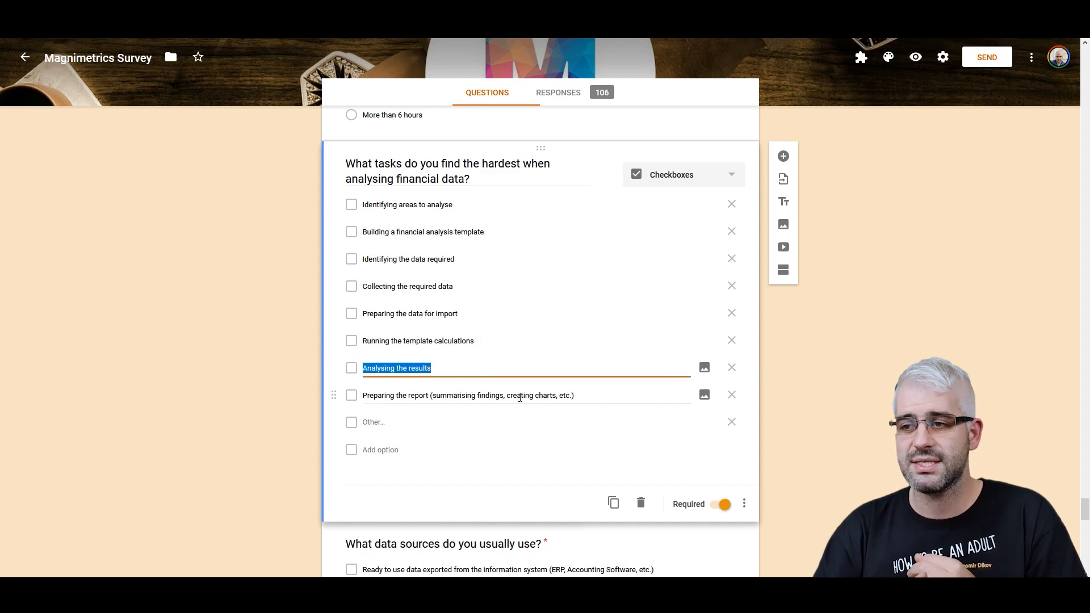
click(605, 401)
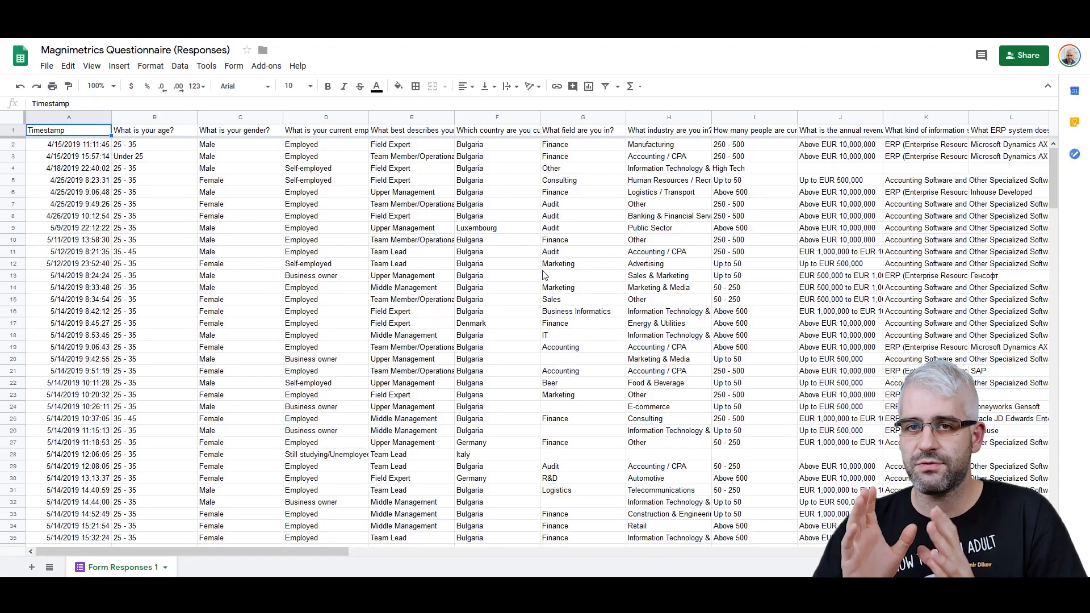
scroll(545, 290, down, 1)
scroll(544, 289, down, 7)
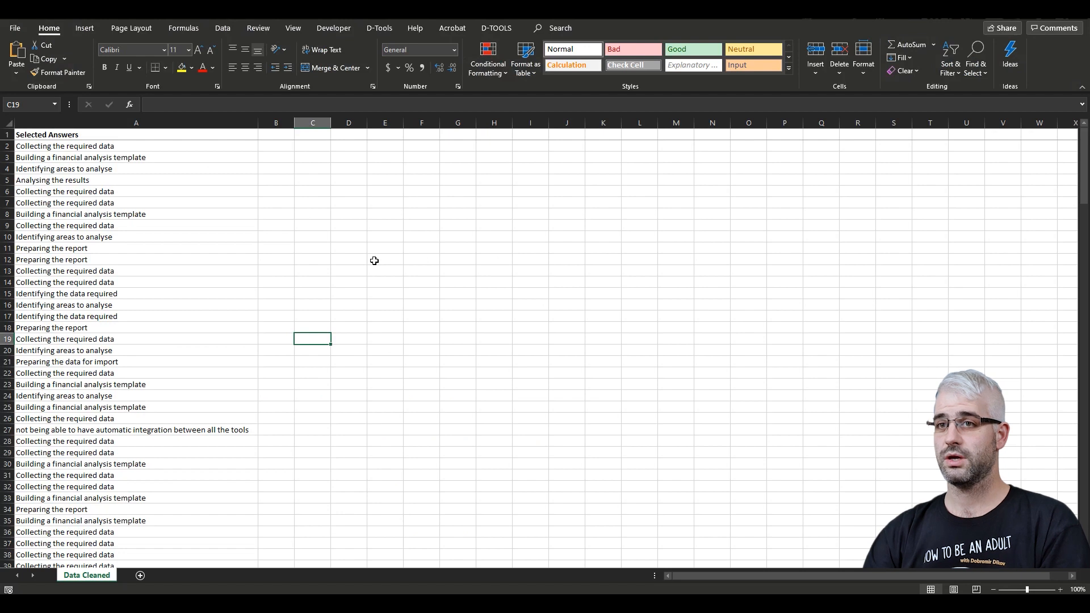
- Create a PivotTable on a new worksheet from the Selected Answers column, placing the field in both Rows and Values
click(60, 135)
key(ctrl+Down)
key(ctrl+Up)
key(Down)
key(Down)
key(Down)
key(Down)
key(Down)
key(ctrl+Down)
key(ctrl+Up)
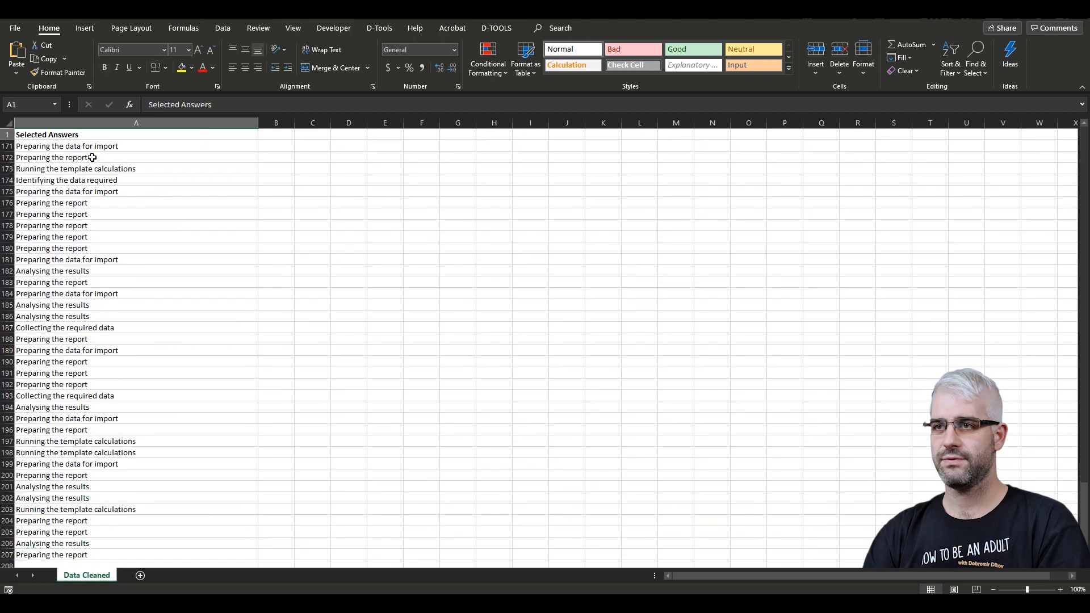
key(Down)
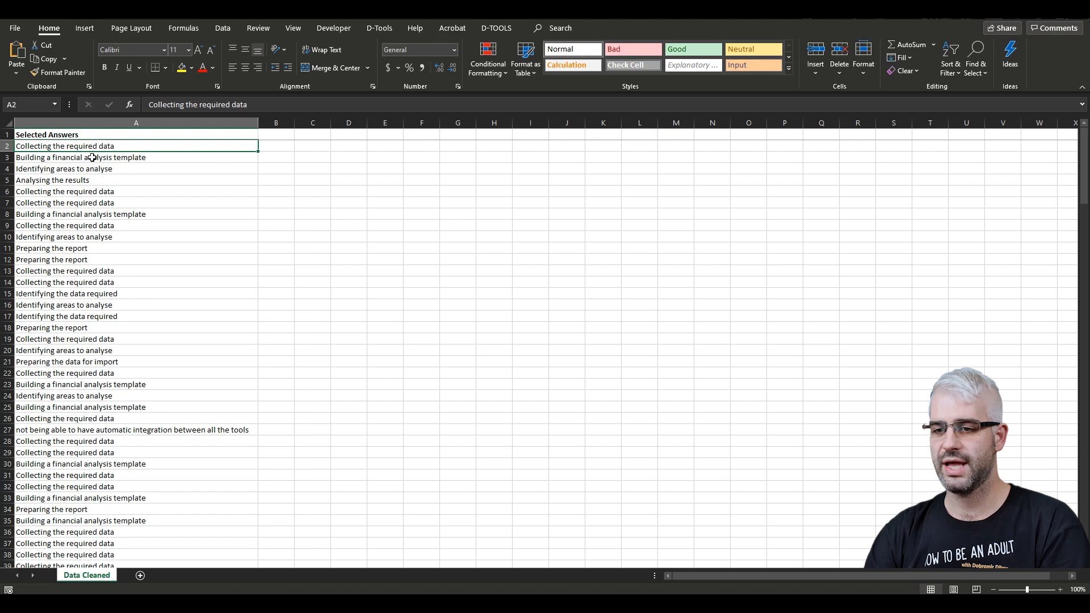
key(Up)
key(ctrl+shift+Down)
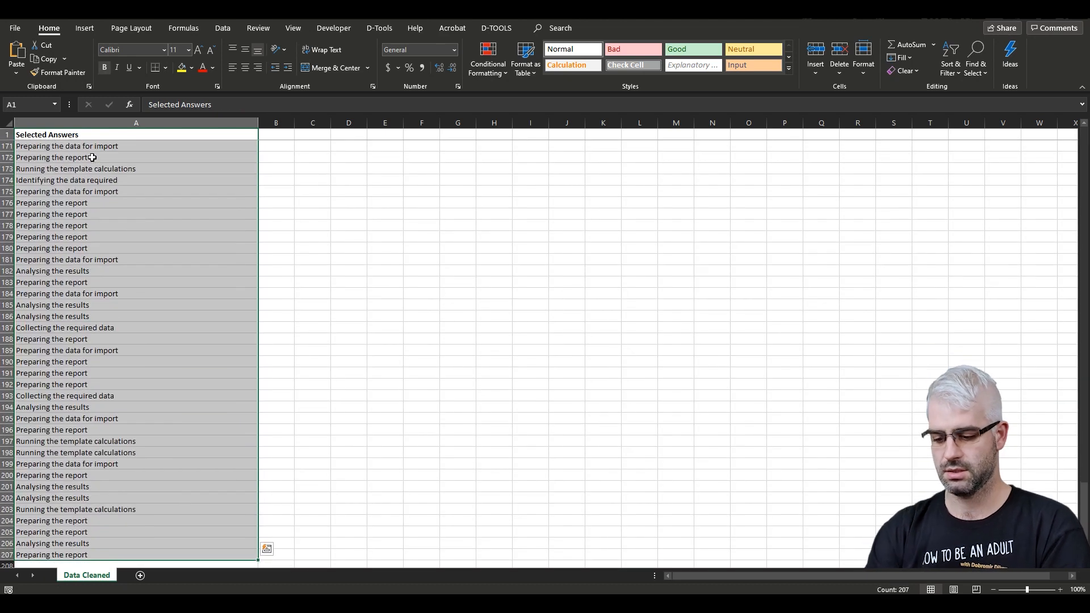
key(alt+n)
key(v)
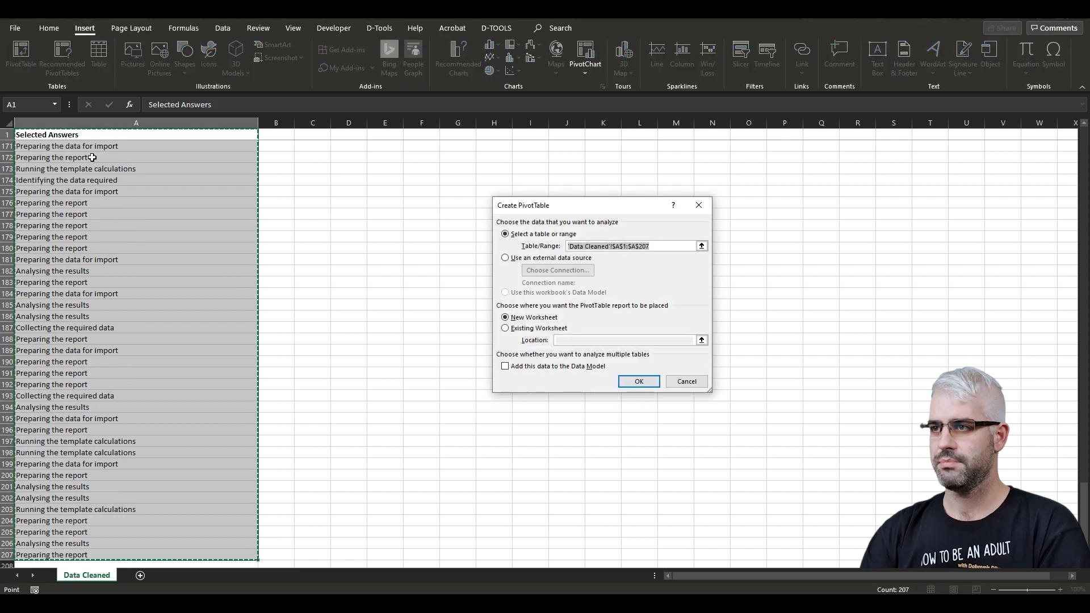
key(Return)
drag(939, 191, 942, 503)
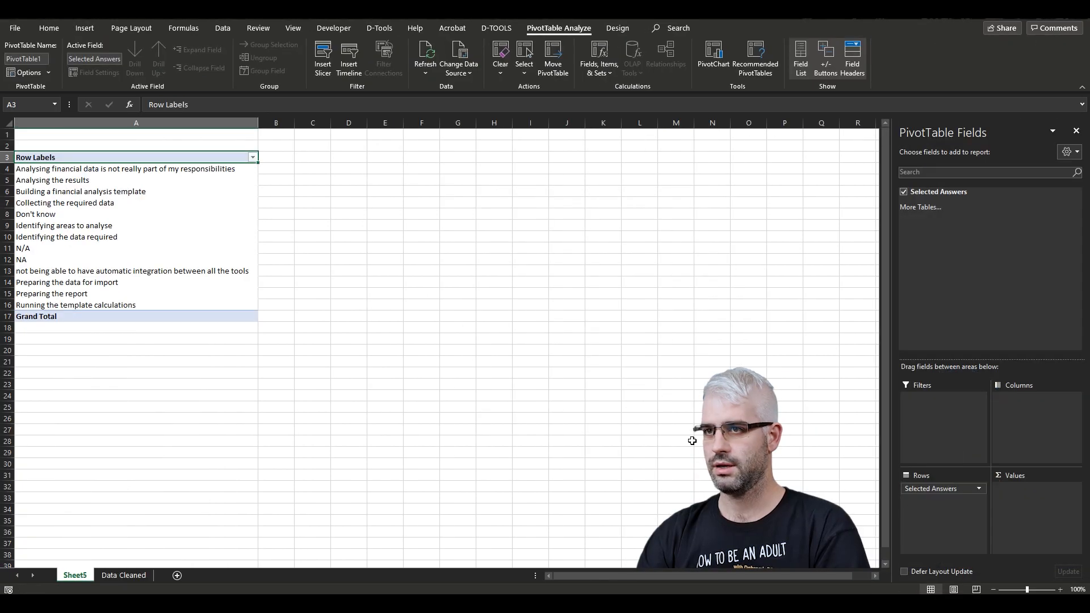
drag(945, 193, 1029, 499)
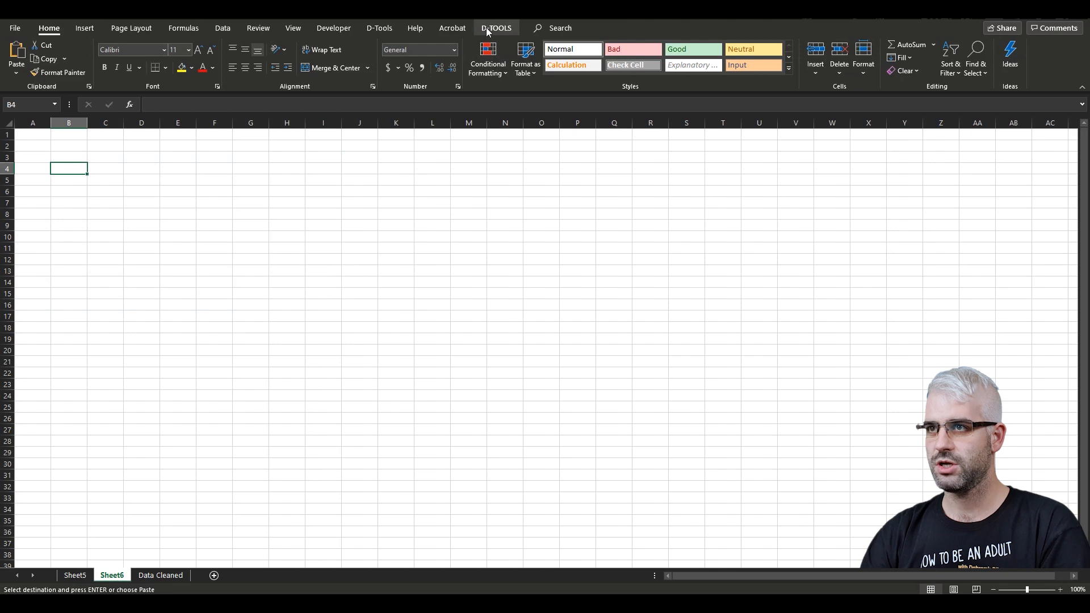
- Insert a formatted model sheet with the working name Pareto Analysis
click(489, 30)
click(282, 61)
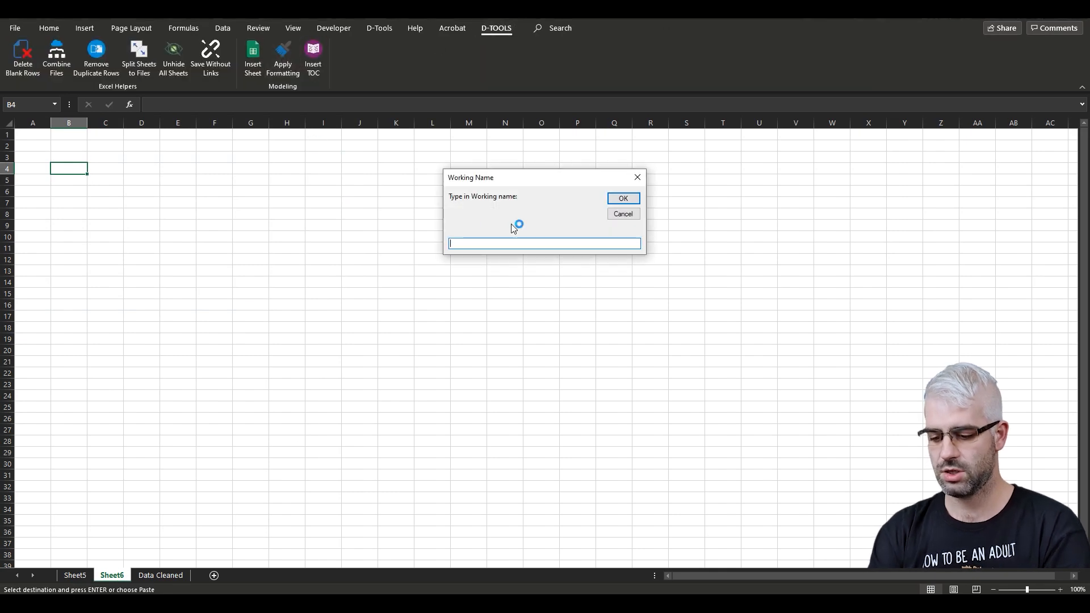
text(Pareto Analysis)
key(Return)
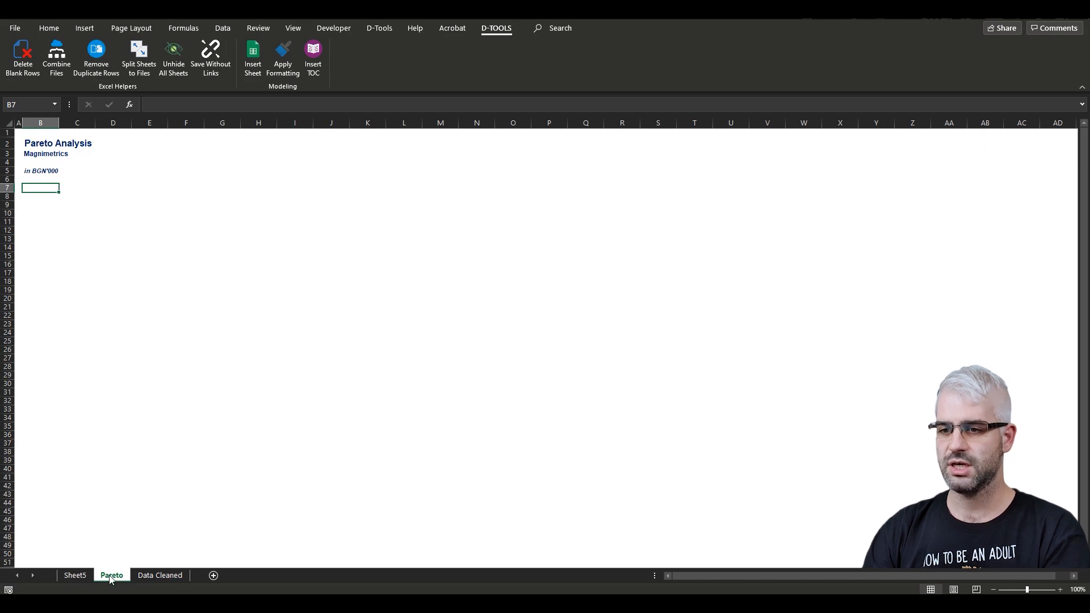
- Move the Pareto sheet in front of Sheet5 and paste the PivotTable's values into cell B7 of Pareto
drag(67, 579, 104, 581)
key(ctrl+c)
key(ctrl+Page_Up)
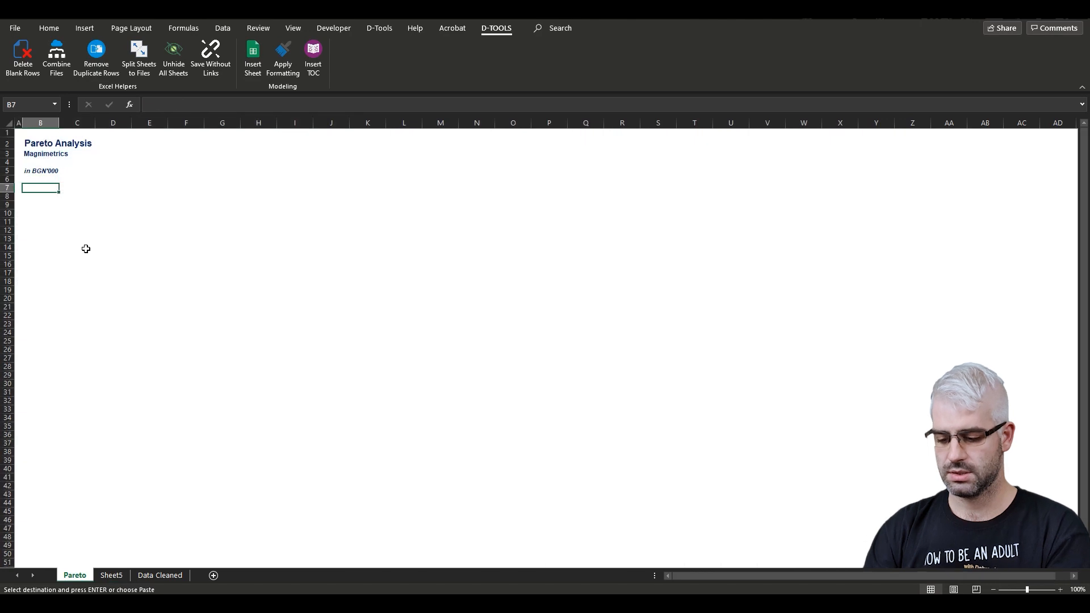
key(alt)
key(h)
key(v)
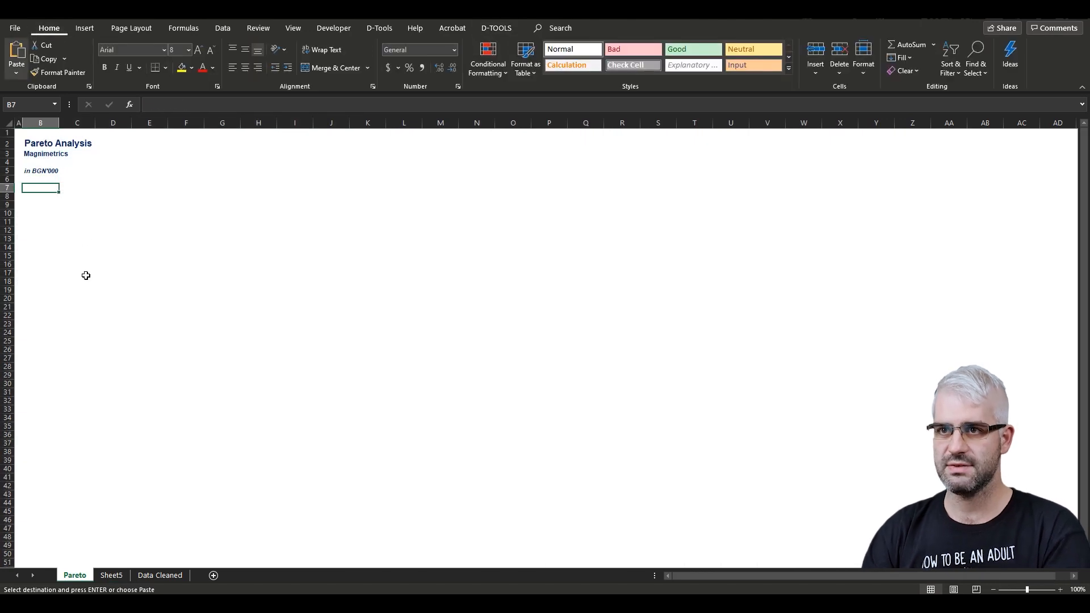
key(v)
- Rename the pasted column headers to Occurrence and Option Selected
text(Occurrence)
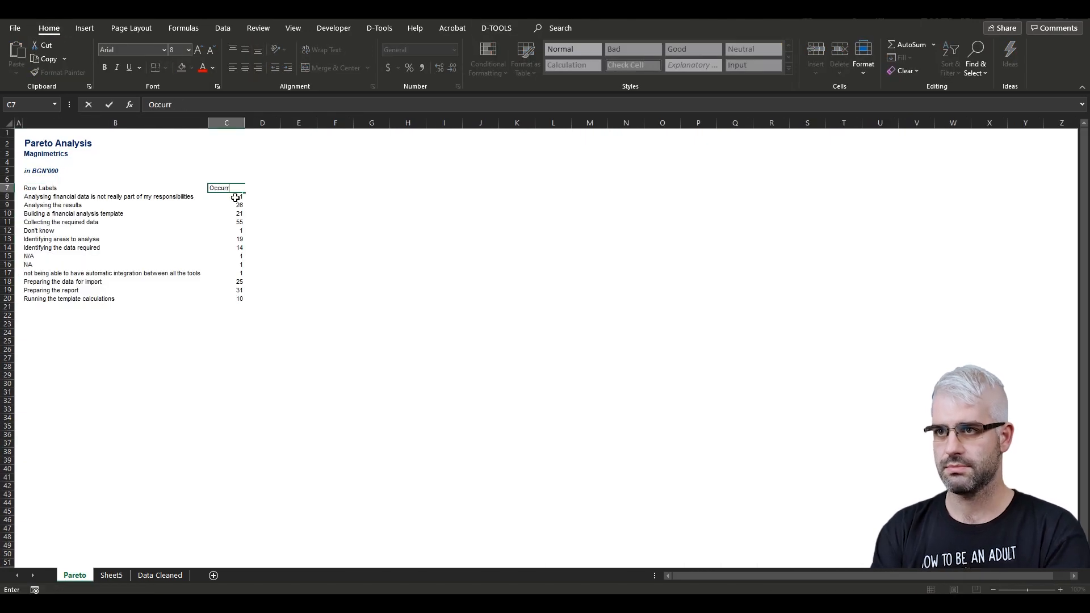
key(Return)
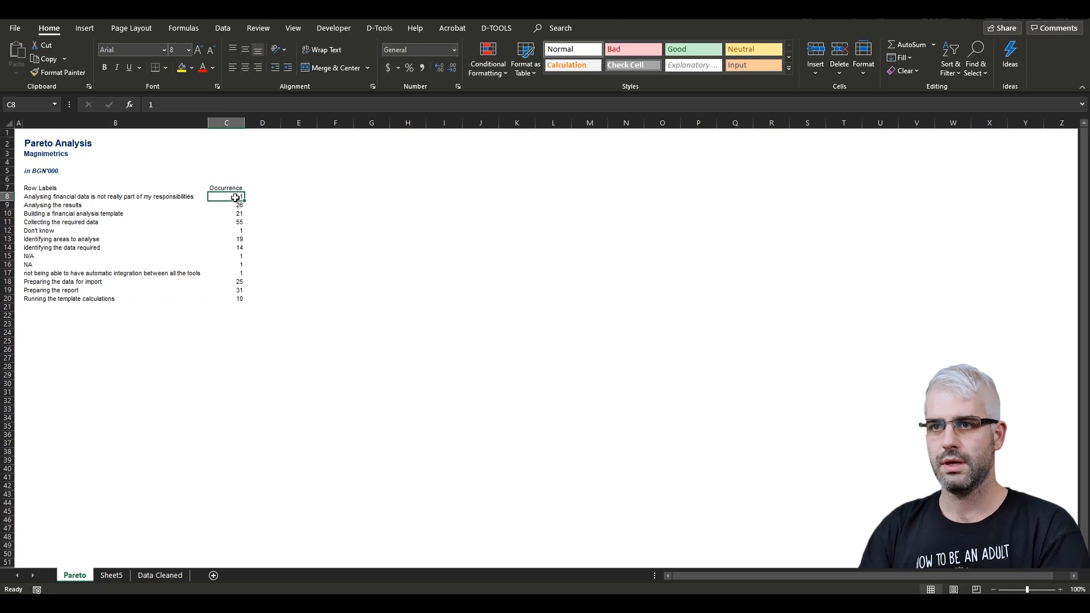
key(Up)
key(Left)
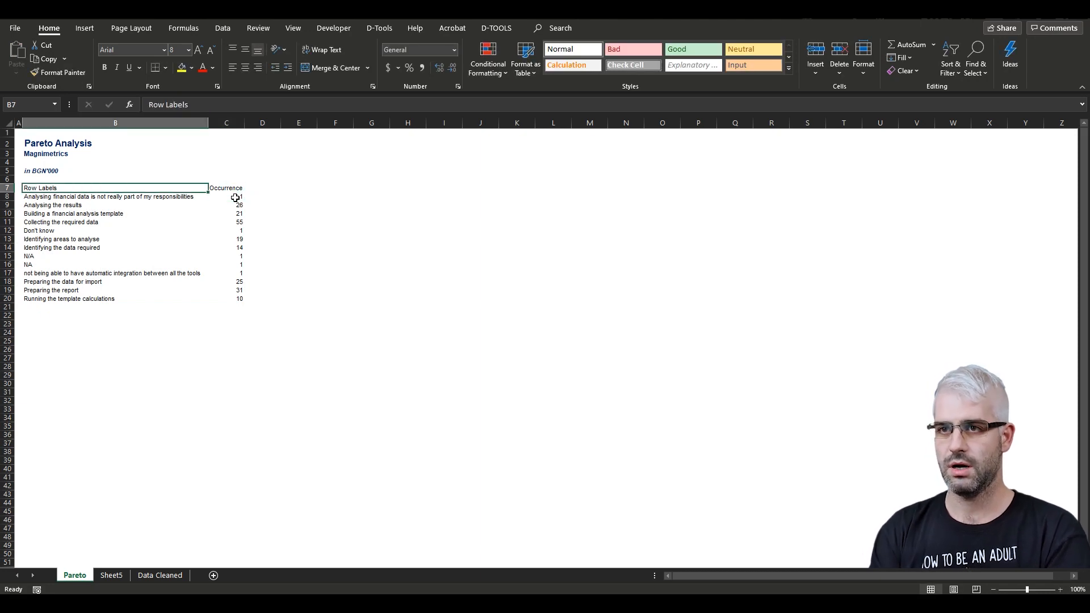
text(Option)
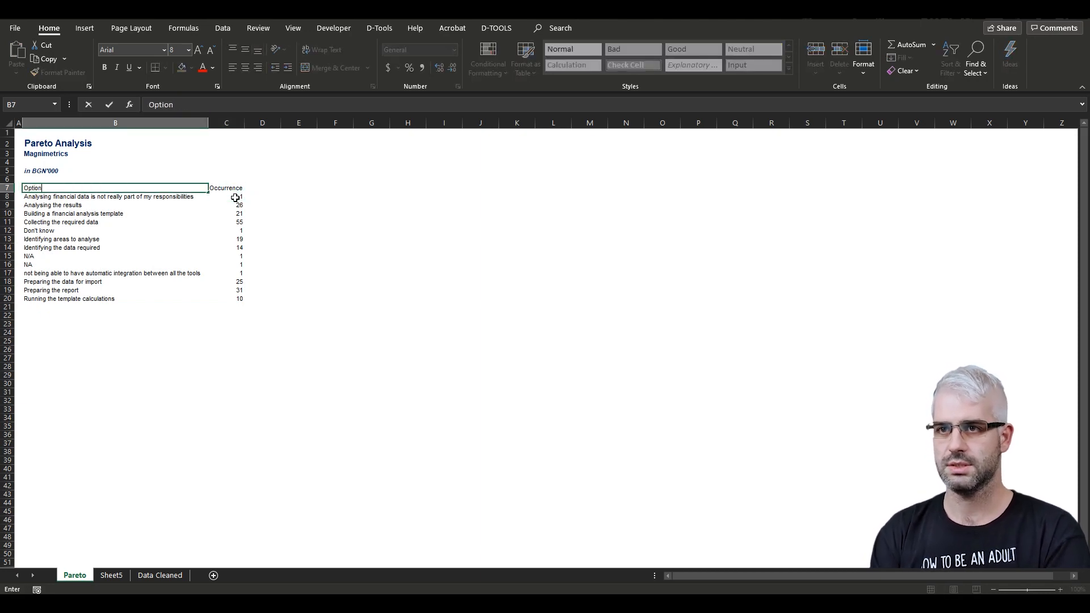
text( Selected)
key(Return)
- Format the two header cells with a dark blue fill and white font
key(Up)
key(shift+Right)
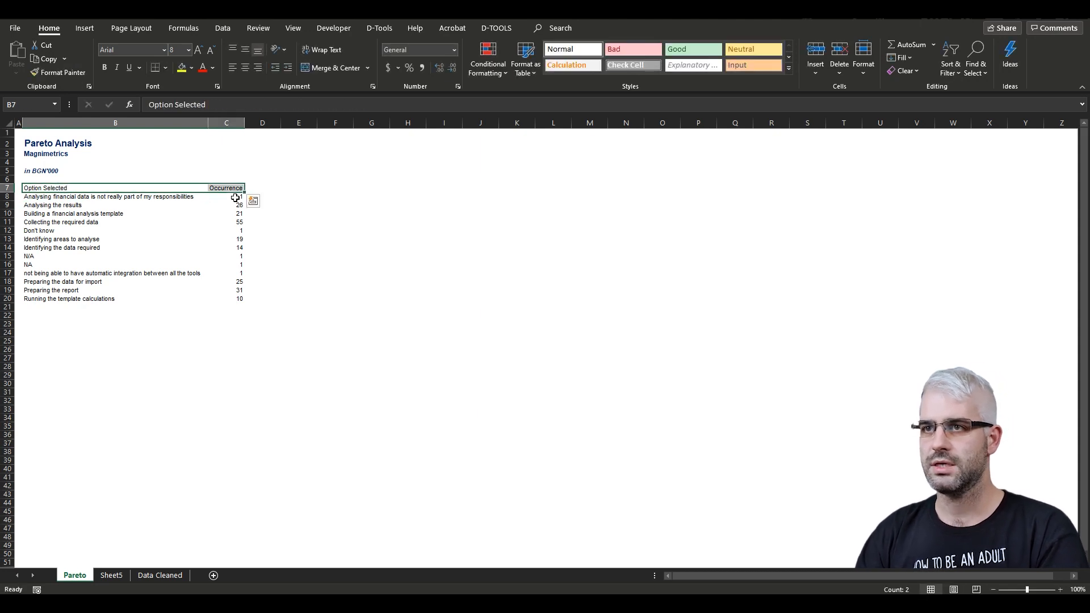
click(192, 68)
click(259, 141)
click(213, 67)
click(208, 97)
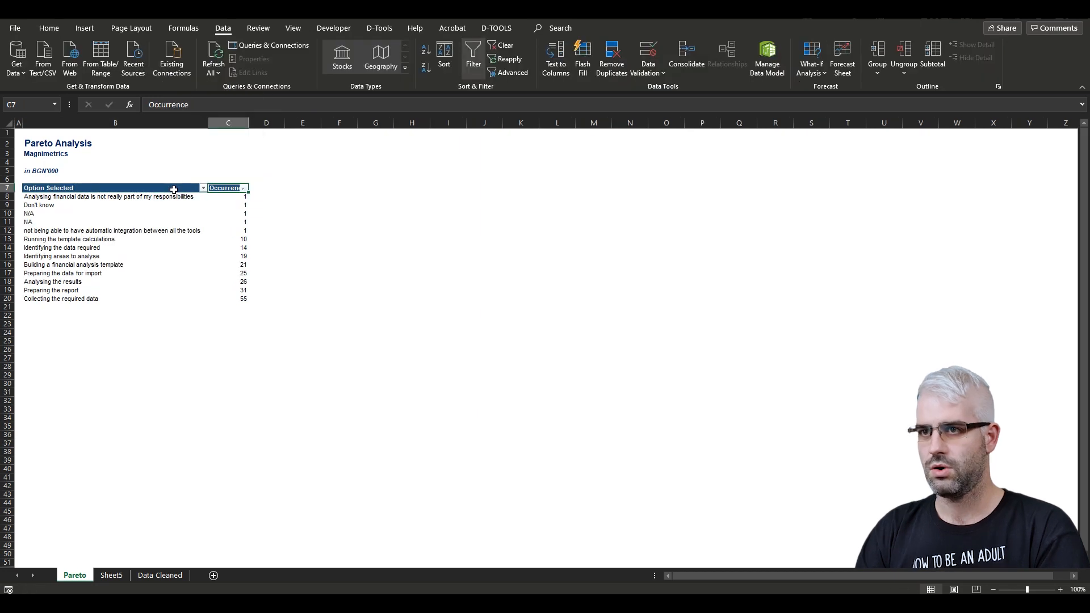
- Sort the options by occurrence from largest to smallest and delete the N/A and NA rows
key(alt+Down)
key(o)
key(Down)
key(Left)
key(Up)
key(Down)
key(Down)
key(Down)
key(Down)
key(Down)
key(Down)
key(Down)
key(Down)
key(Down)
key(Down)
key(Down)
key(shift+space)
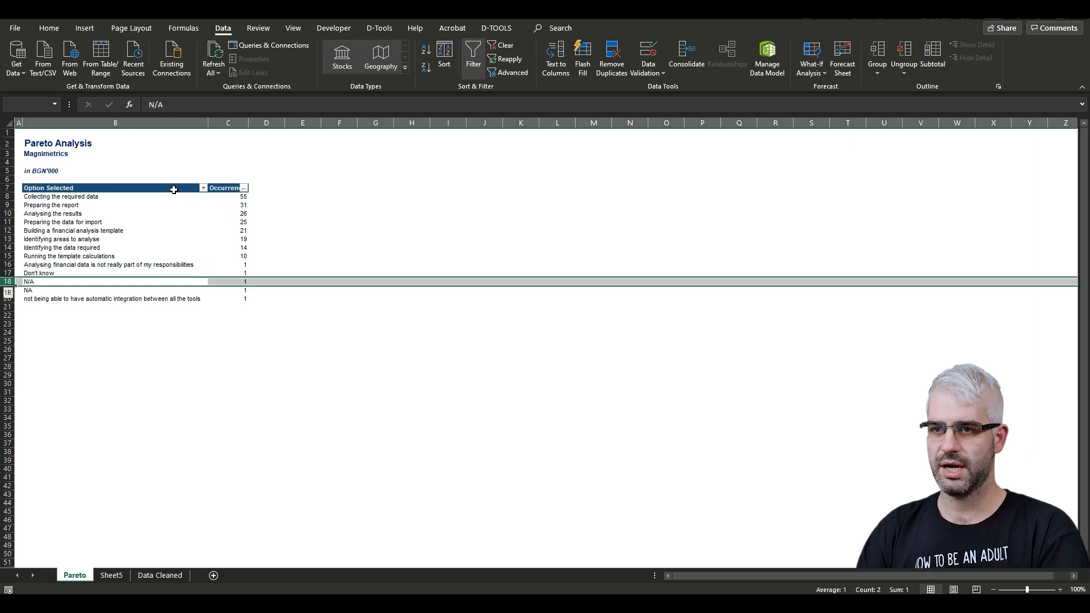
key(shift+Down)
key(ctrl+minus)
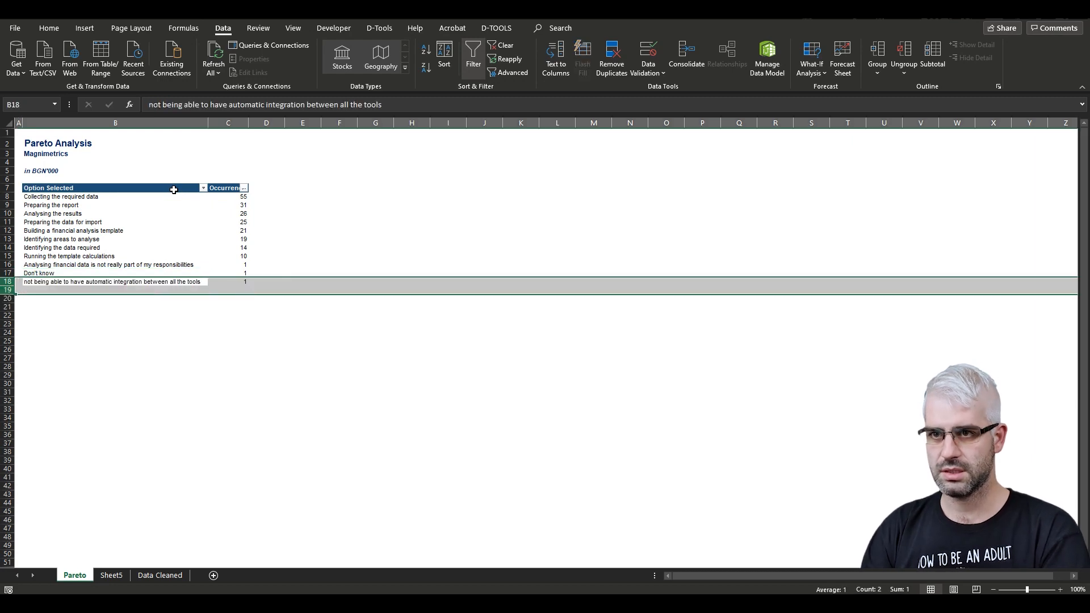
- Capitalize the first word of the 'not being able to have automatic integration between all the tools' option
key(Up)
key(Down)
key(F2)
key(ctrl+Left)
key(ctrl+Left)
key(ctrl+Left)
key(ctrl+Left)
key(ctrl+Left)
key(ctrl+Left)
key(ctrl+Left)
key(ctrl+Left)
key(ctrl+Left)
key(ctrl+Left)
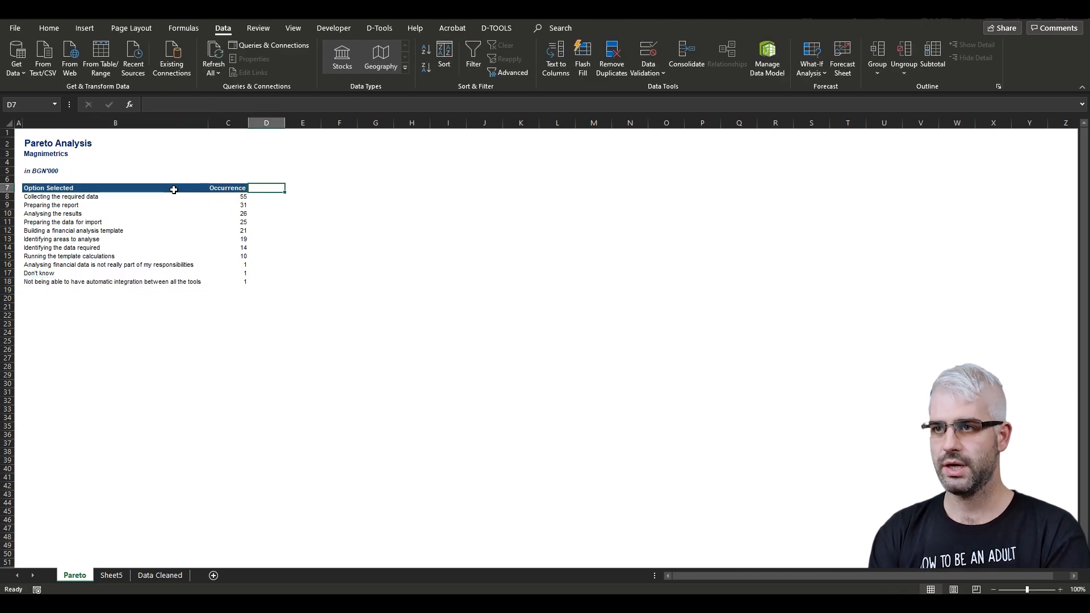
- Add a Cumulative % header in D7, copy the header formatting to it, and autofit its column
text(Cumulative)
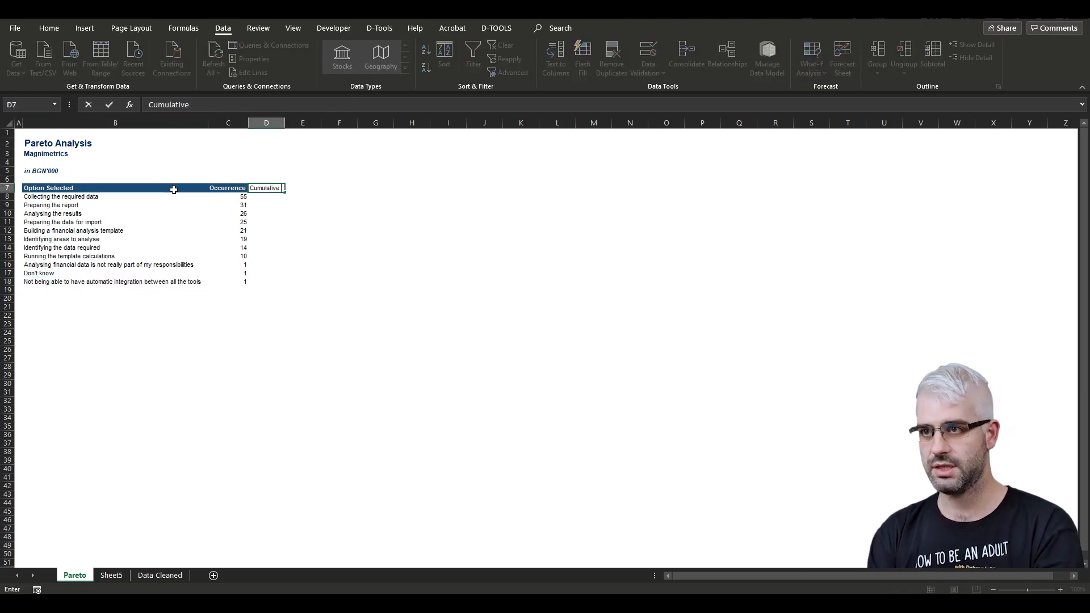
key(Return)
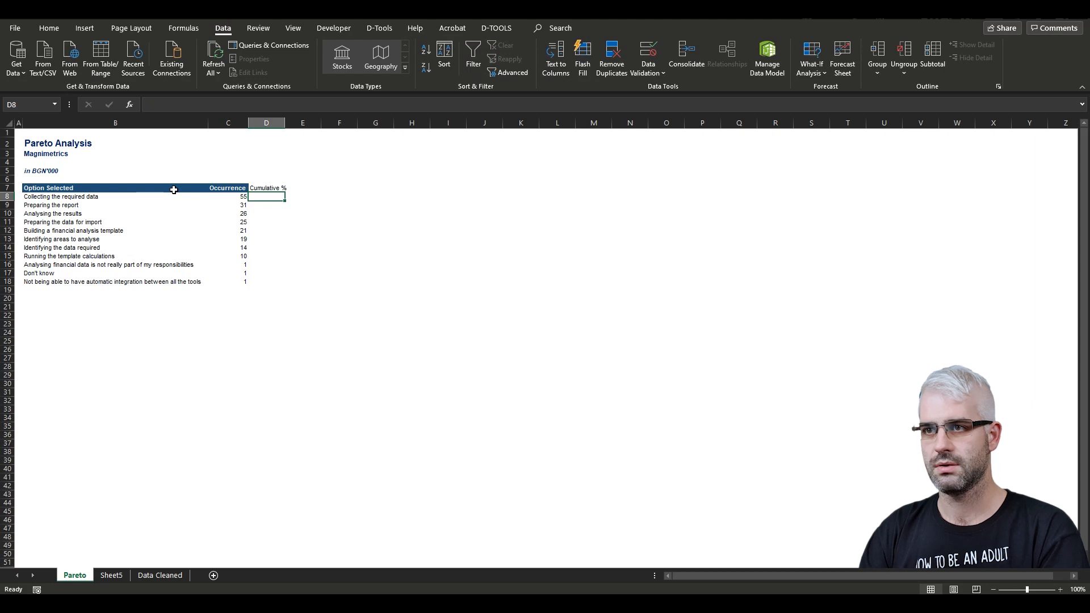
key(Left)
key(Up)
key(alt+1)
key(Right)
key(alt)
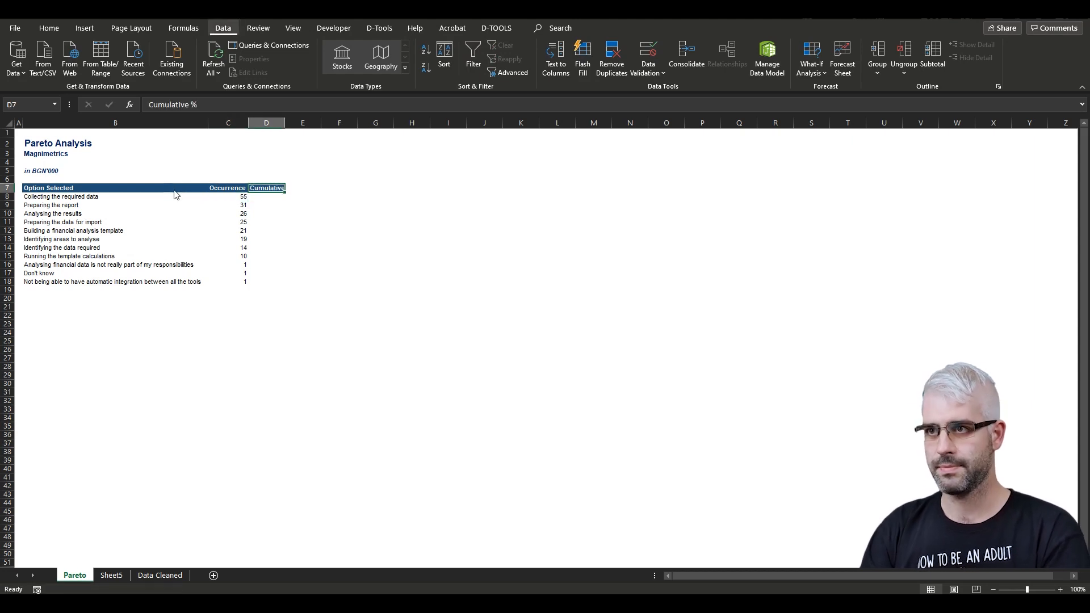
key(h)
key(o)
key(i)
- Sum the Occurrence column in the row below the last option
key(Left)
key(ctrl+Down)
key(Down)
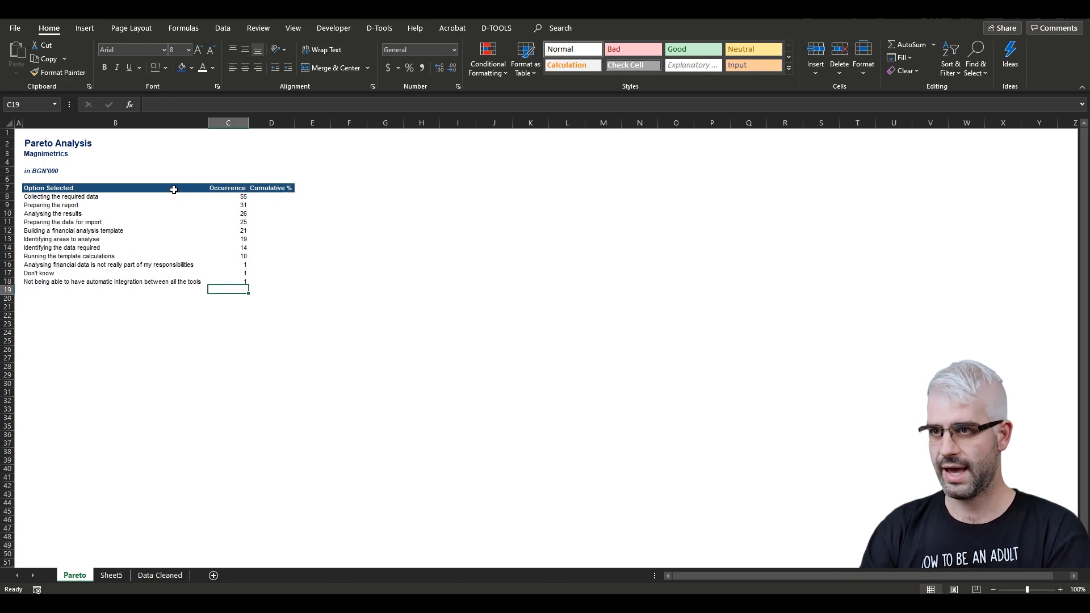
key(alt+equal)
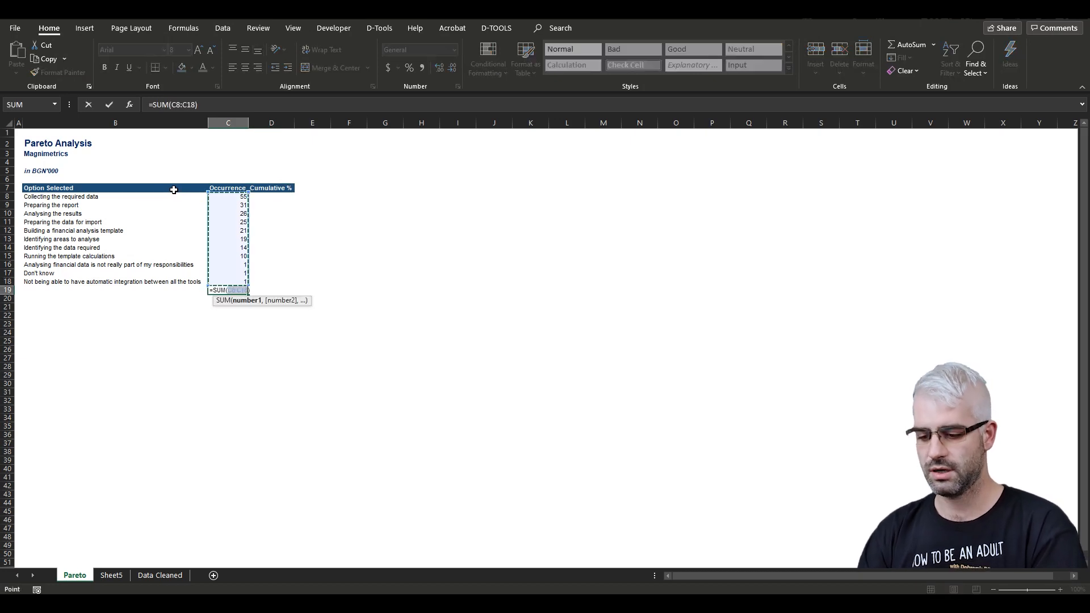
key(Return)
- Enter the cumulative percentage formula =SUM($C$8:C8)/$C$19 in D8
key(Right)
key(Right)
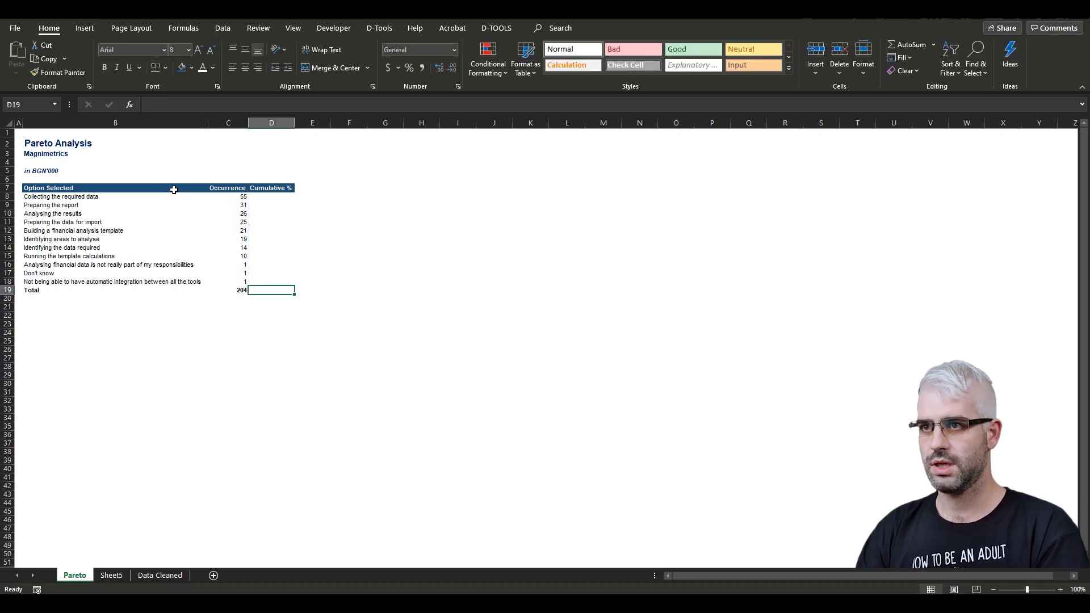
key(ctrl+Up)
key(Down)
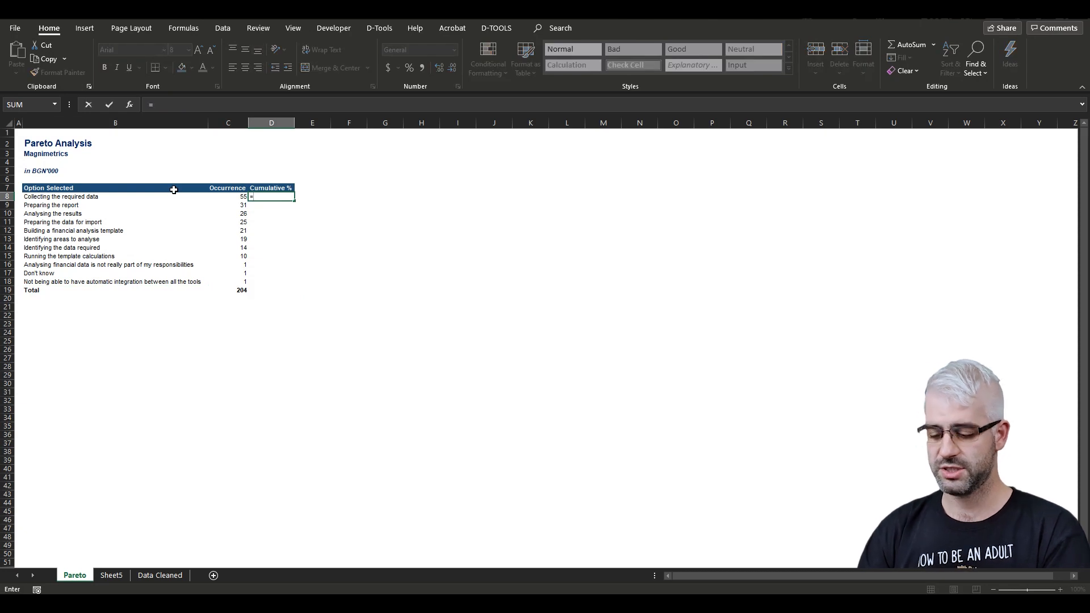
text(=sum()
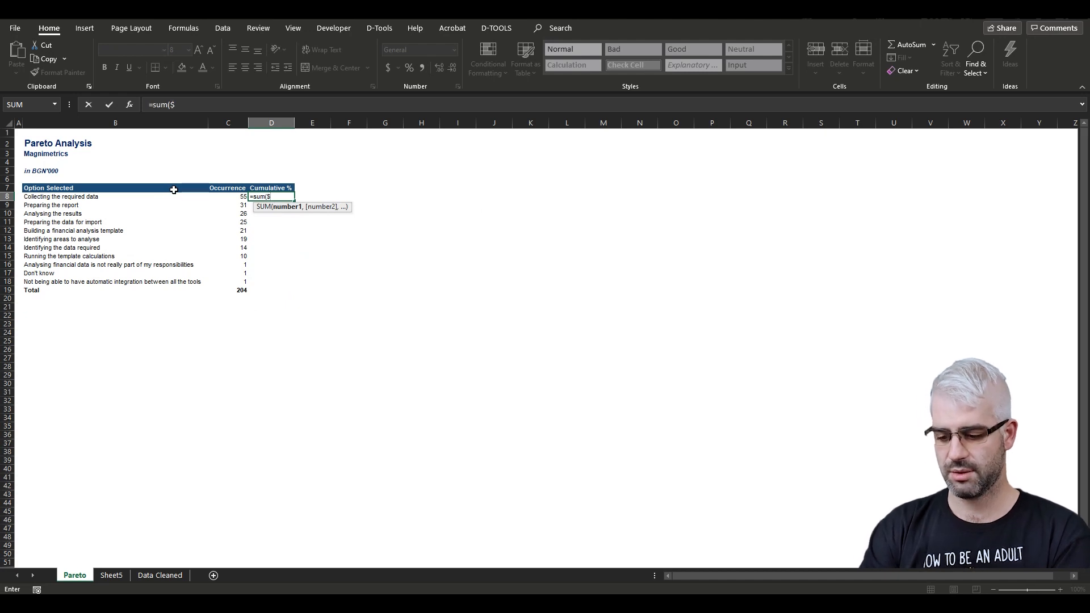
text($C$8)
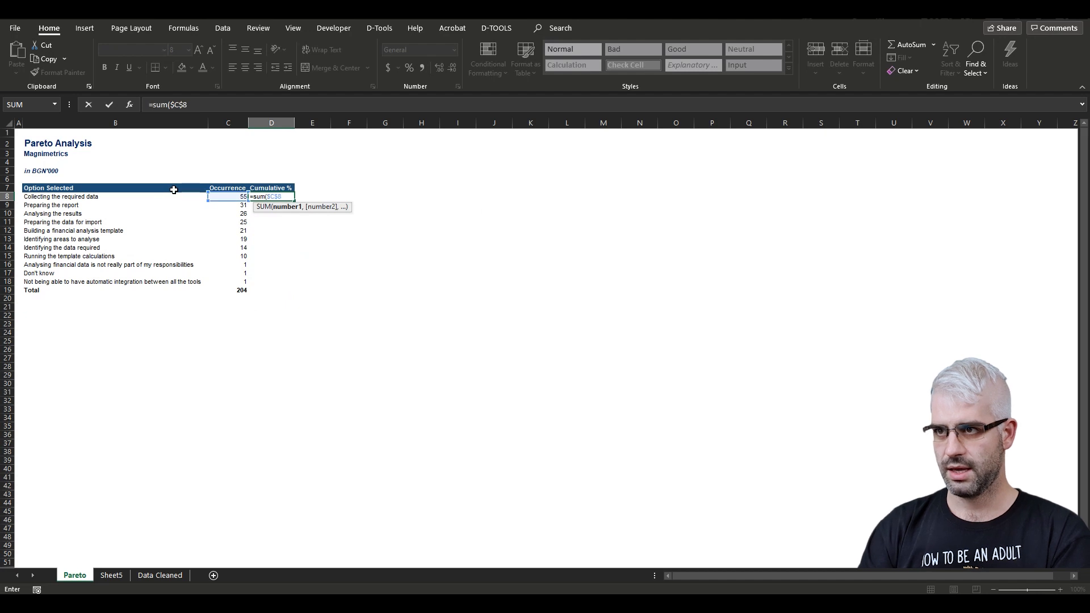
text(:C)
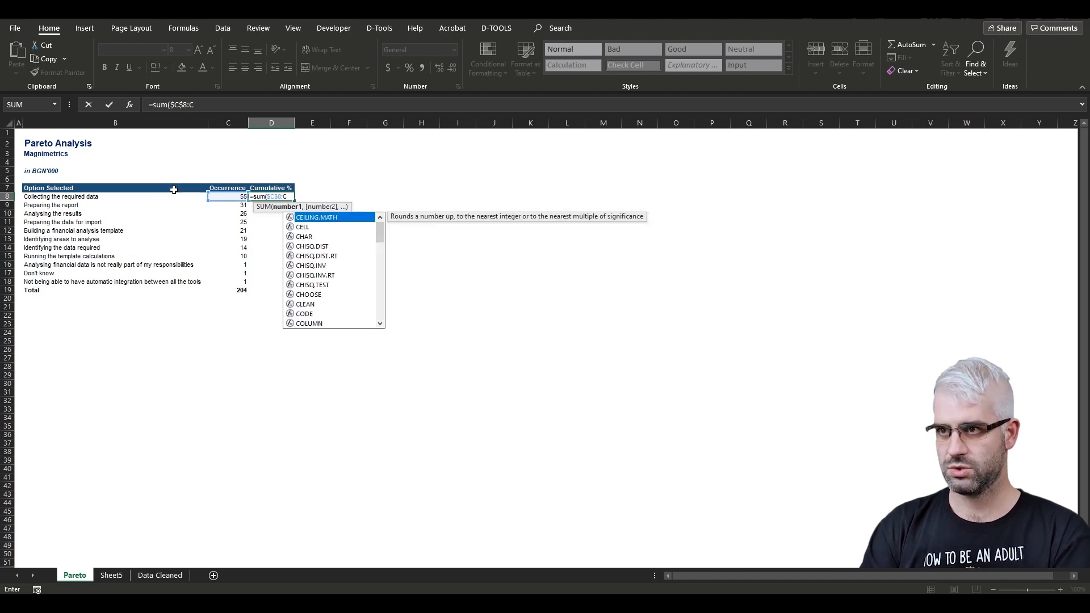
text(8)
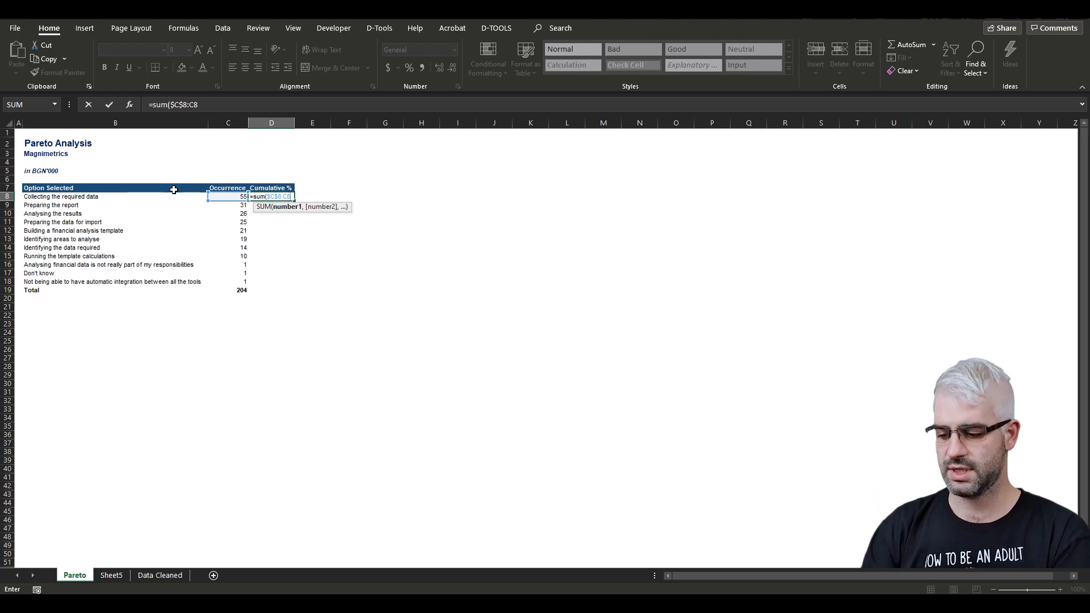
text())
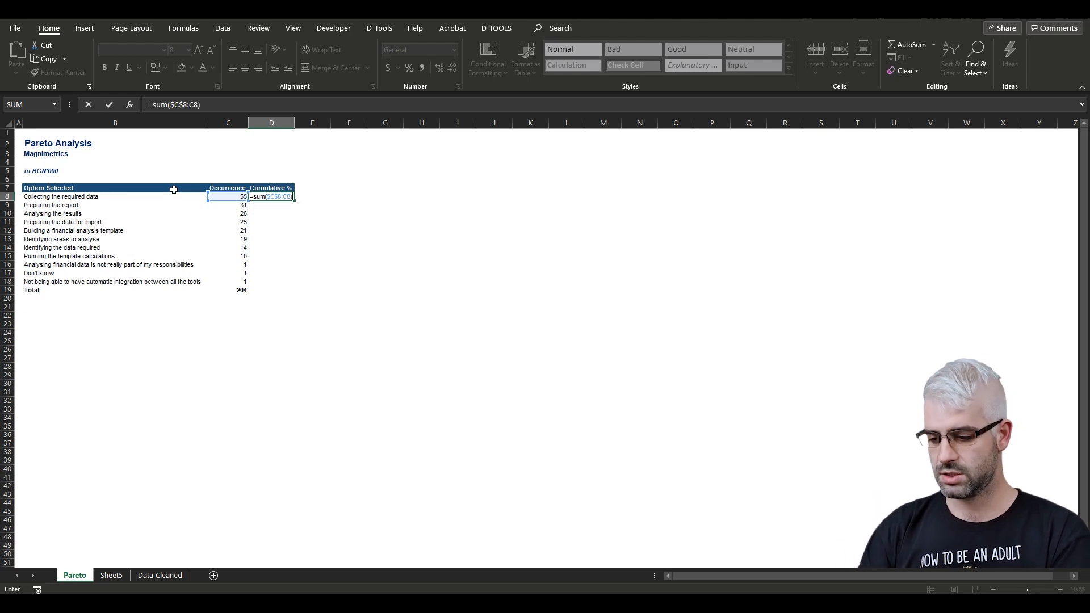
text(/)
key(Left)
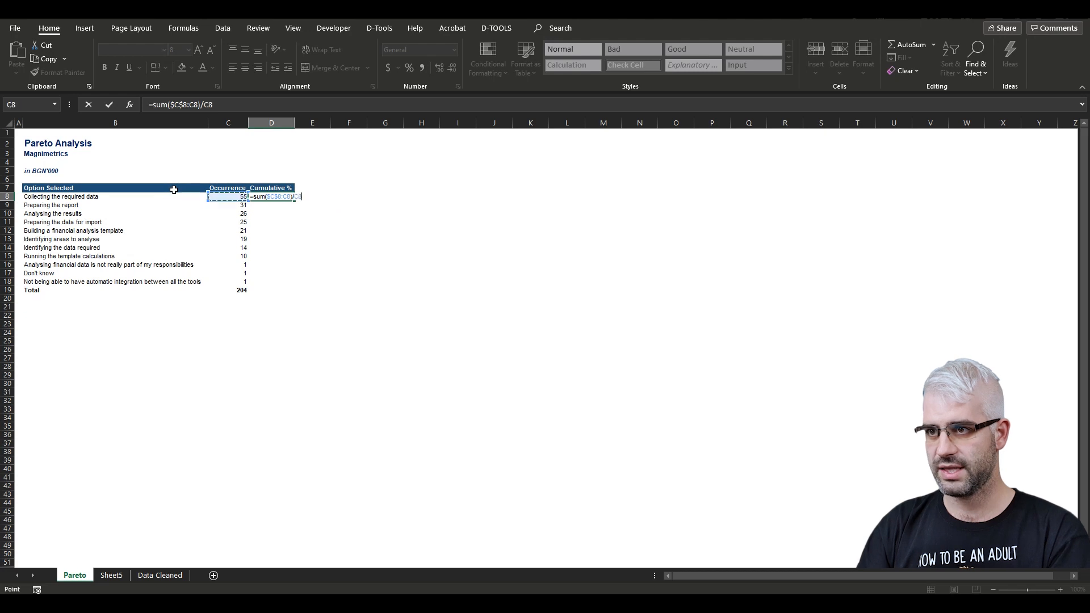
key(ctrl+Down)
key(F4)
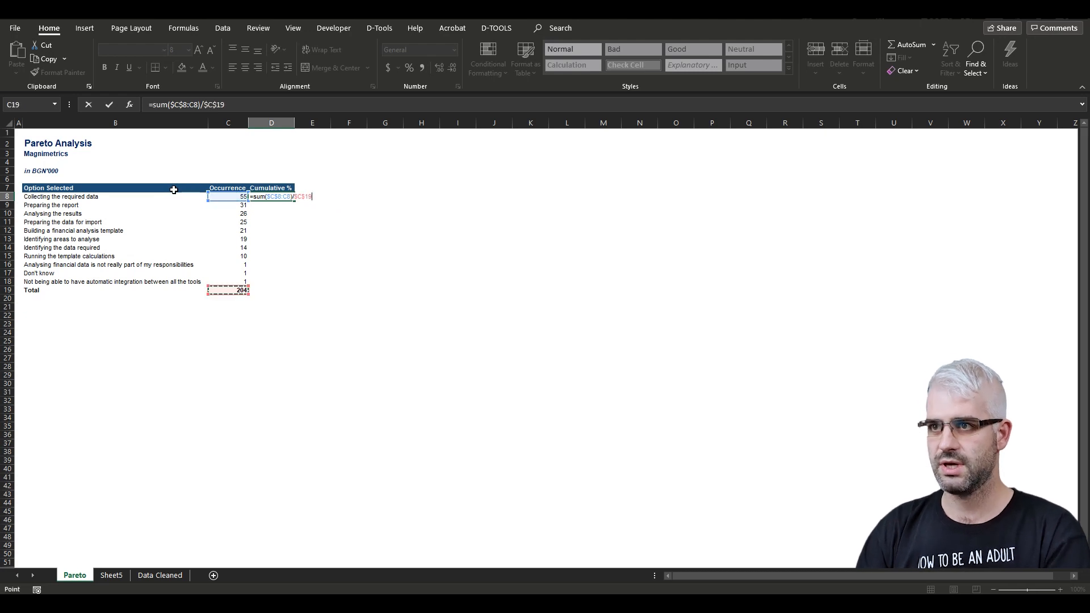
key(Return)
key(Up)
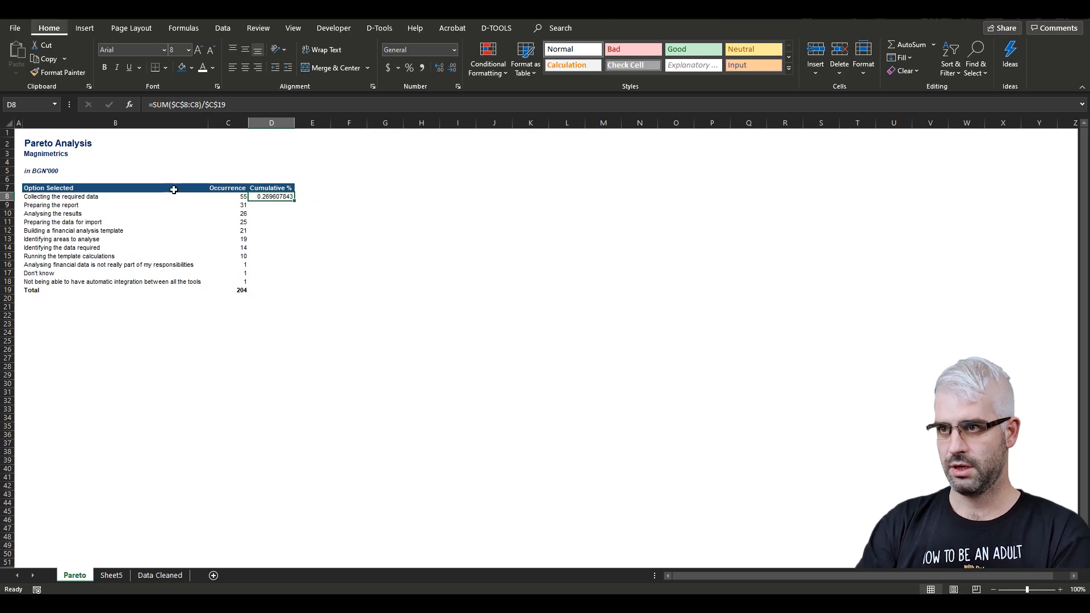
- Format D8 as a percentage and fill the cumulative formula down to D18
key(ctrl+shift+5)
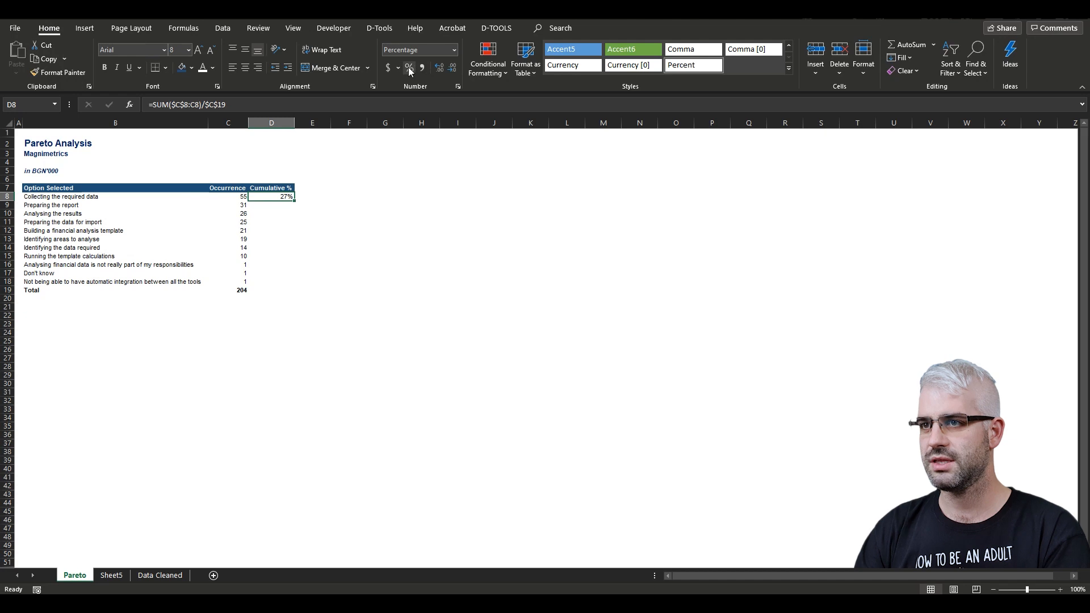
key(shift+Down)
key(shift+Down)
key(shift+Down)
key(shift+Down)
key(shift+Down)
key(shift+Down)
key(shift+Down)
key(shift+Down)
key(shift+Down)
key(shift+Down)
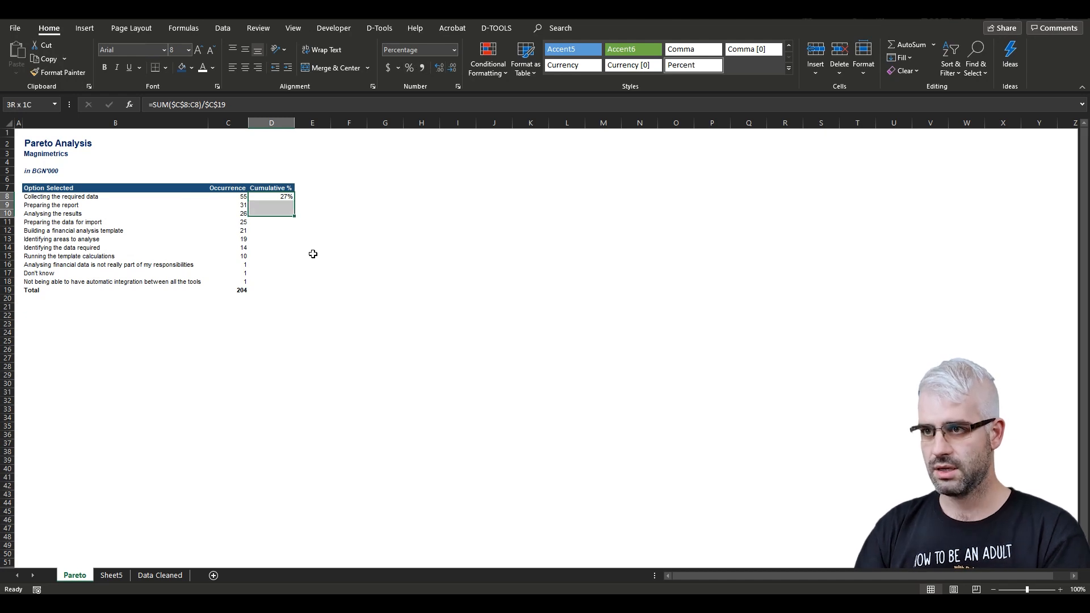
key(ctrl+d)
key(Down)
key(Down)
key(Down)
key(Down)
key(Down)
key(Down)
key(Down)
key(Down)
key(Down)
key(Down)
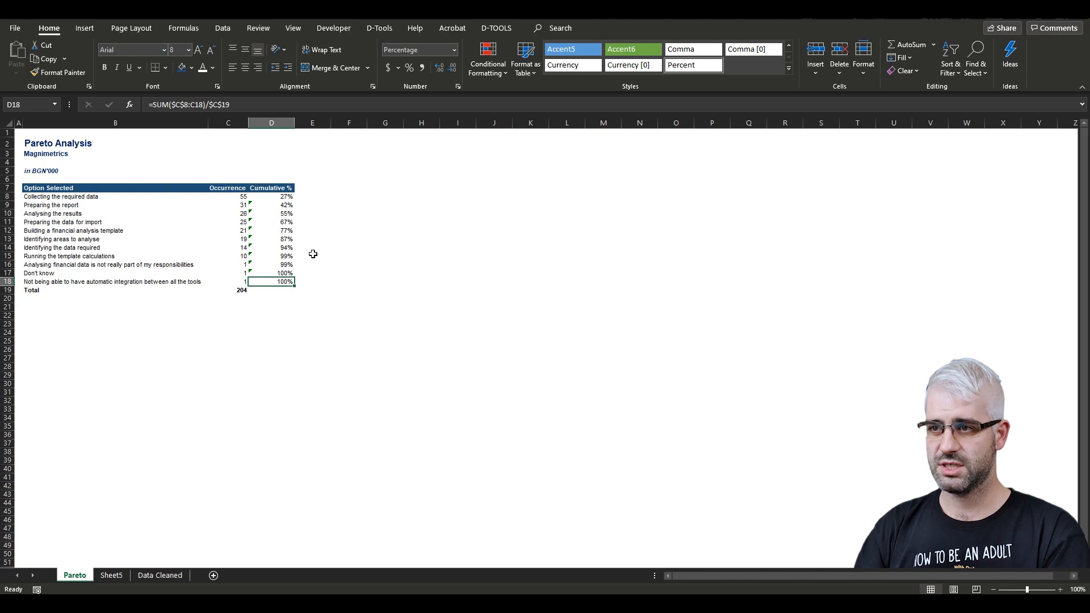
- Add a Pareto Line header in E7 and autofit its column
key(Up)
key(Up)
key(Up)
key(Up)
key(Up)
key(Up)
key(Up)
key(Up)
key(Up)
key(Up)
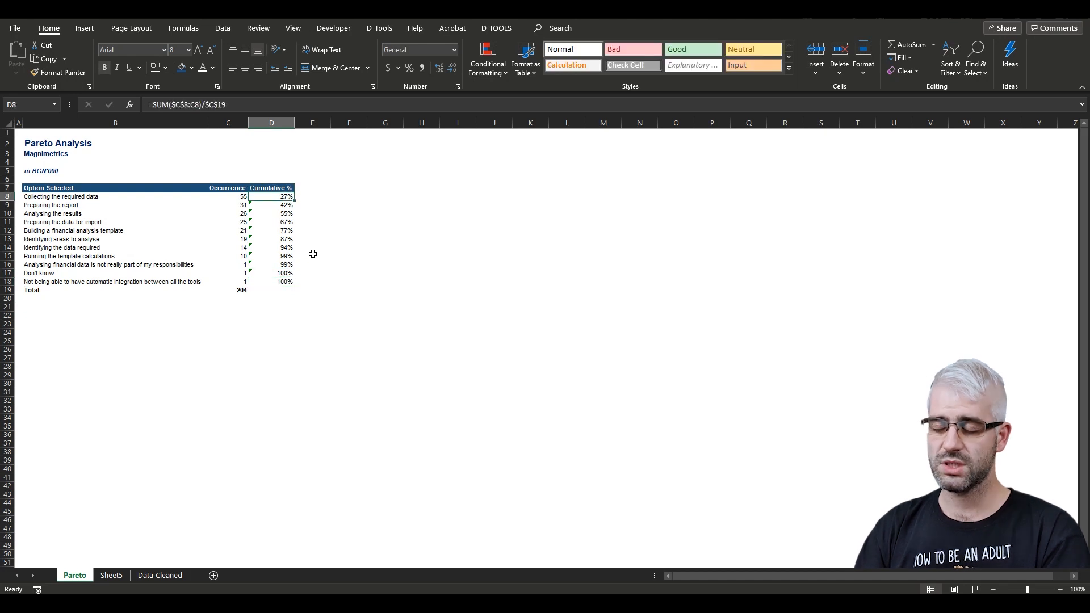
key(Up)
key(Right)
text(Pareto)
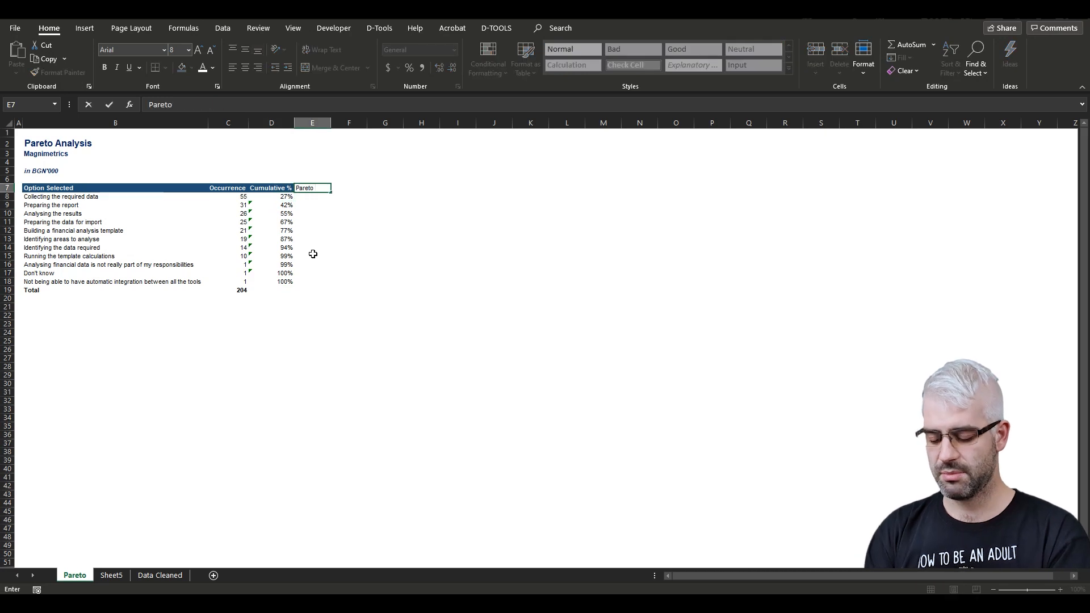
text( Line)
key(Return)
key(Up)
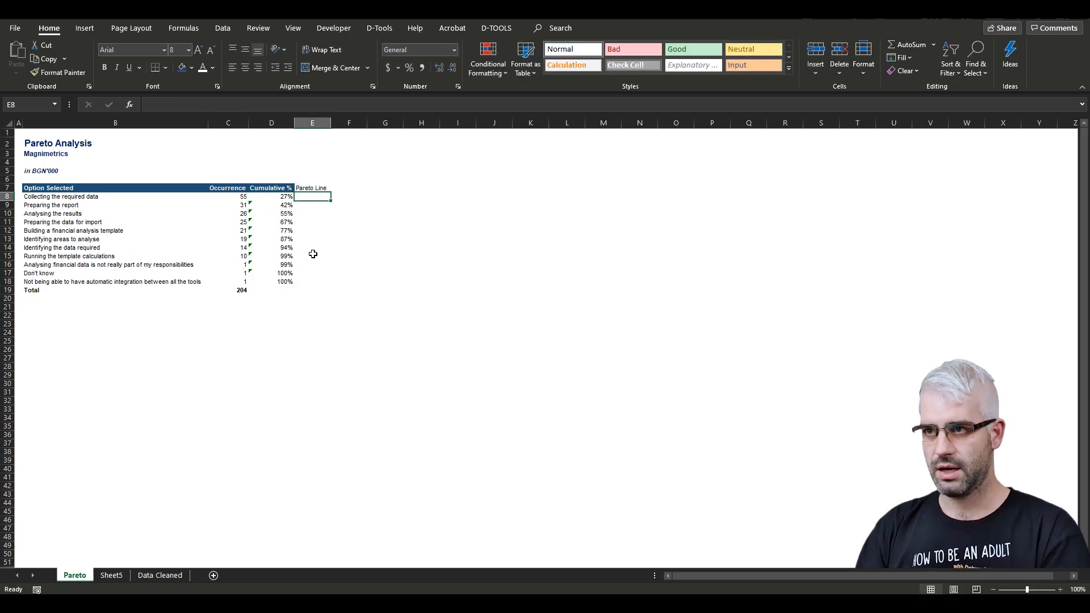
key(Left)
key(Right)
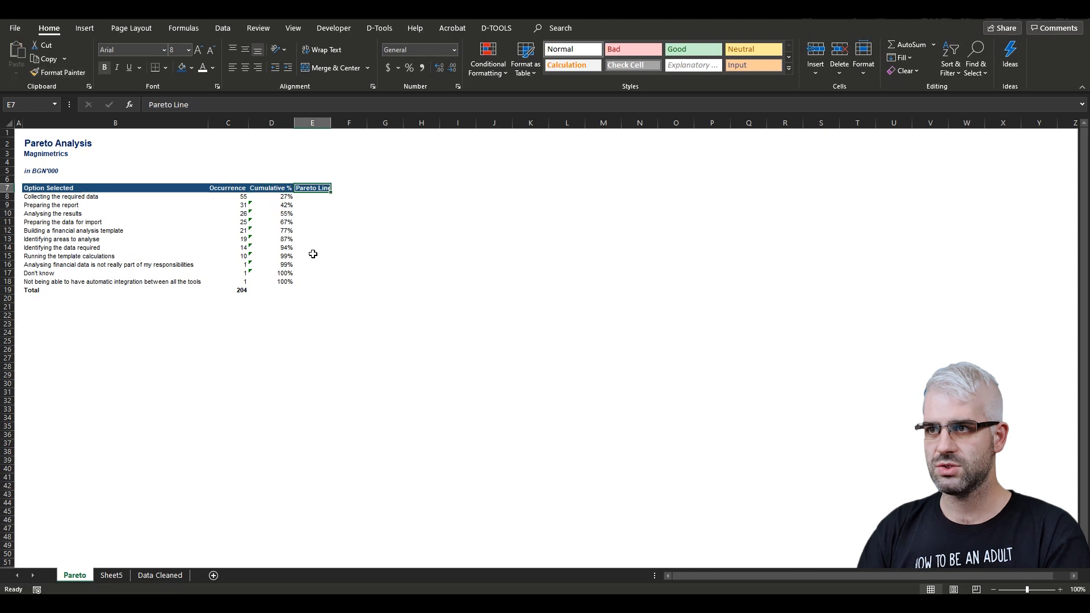
key(alt+h)
key(o)
key(i)
key(Down)
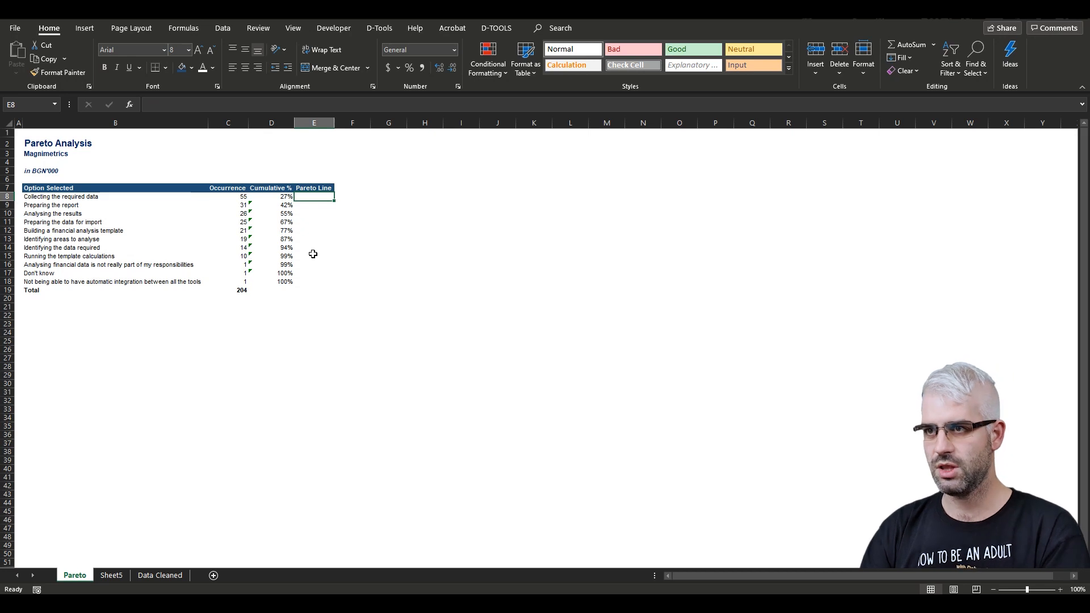
- Fill E8:E18 with the 80% Pareto threshold
text(80%)
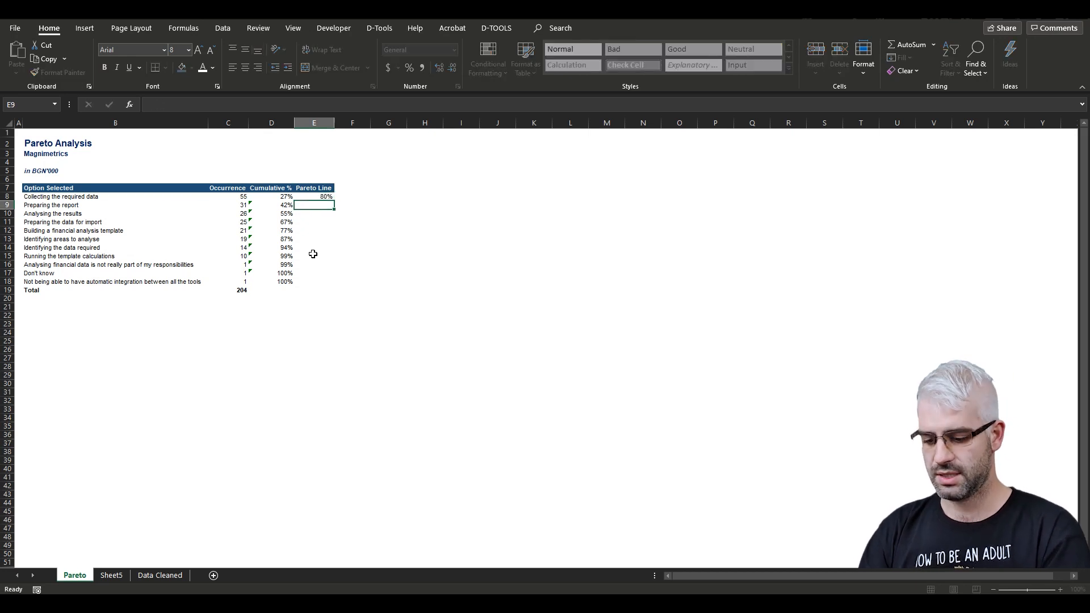
key(ctrl+Return)
- Add a Selection header in F7
key(Right)
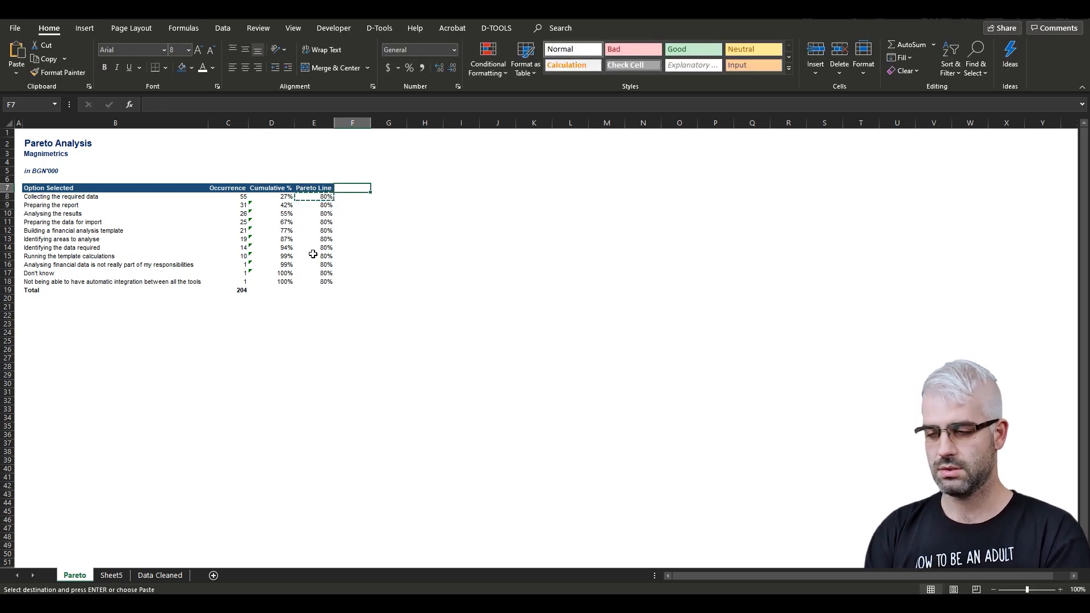
text(Primary selection)
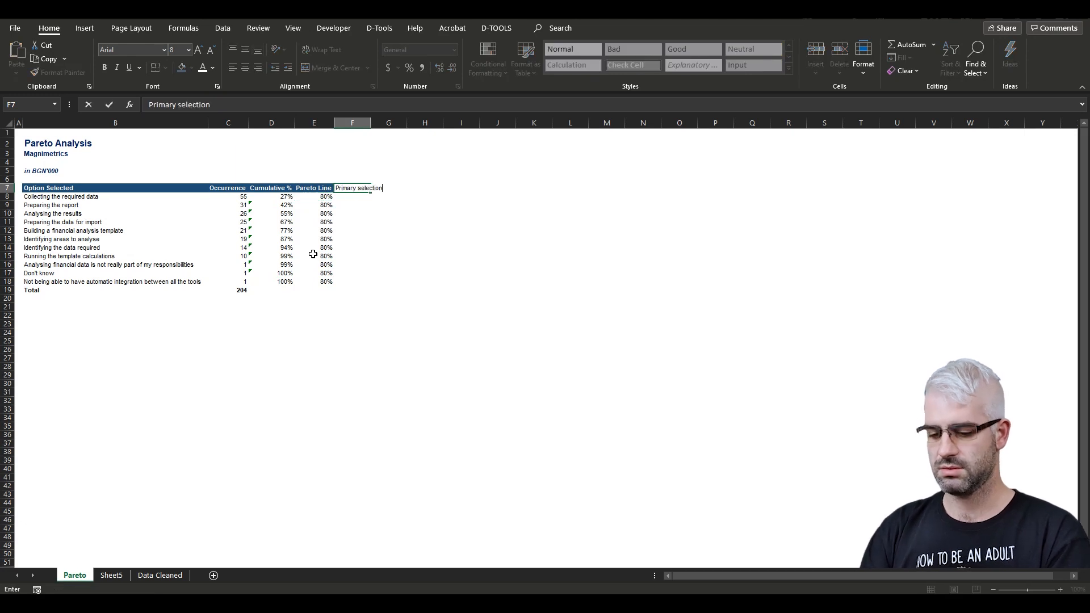
key(Return)
key(Up)
text(Selection)
key(Return)
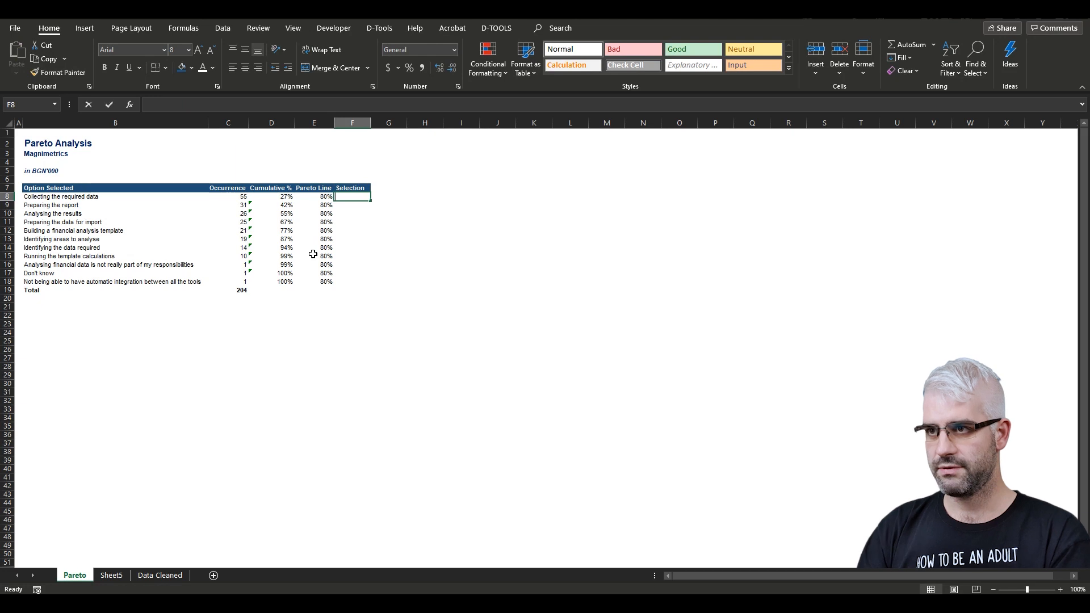
- Enter =IF(D8>E8,"Secondary","Primary") in F8 and fill it down to F18
text(=IF()
key(Left)
key(Left)
text(>)
key(Left)
text(,"Se)
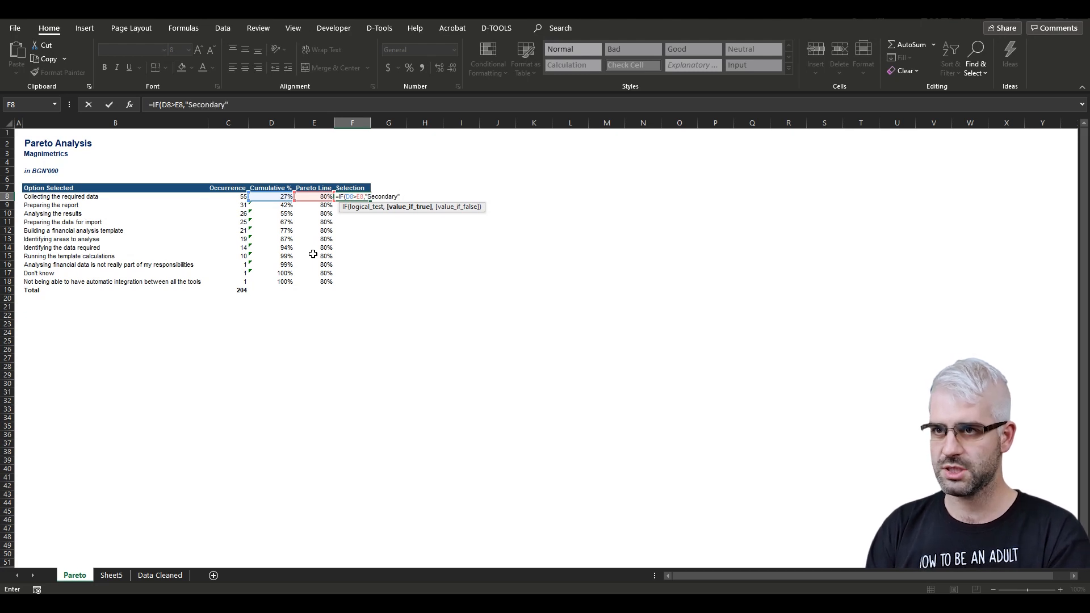
text(,"Pri)
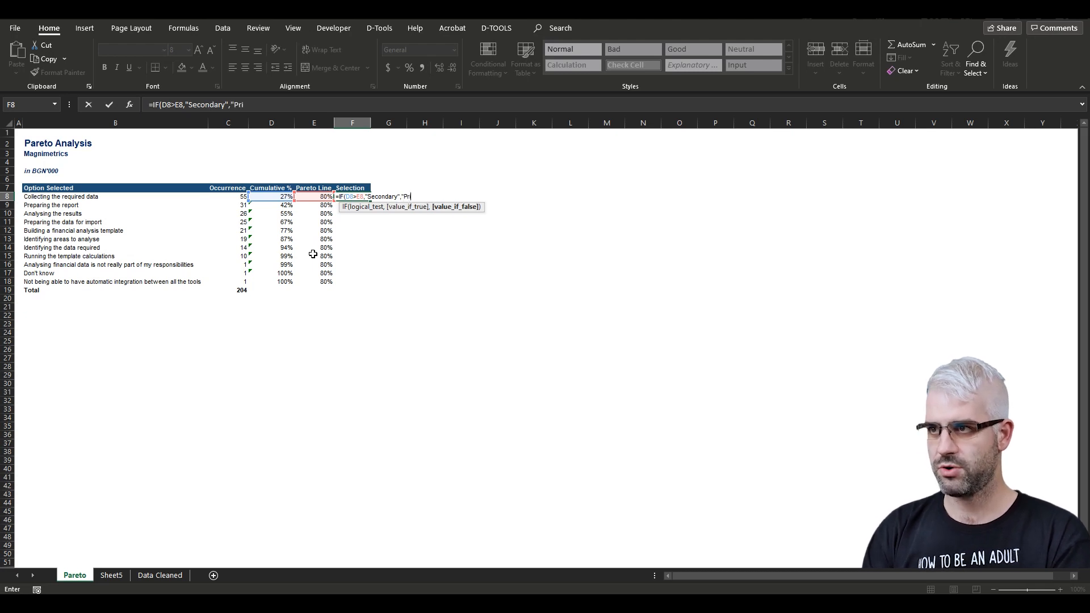
text(mary)
key(ctrl+Return)
key(shift+Down)
key(shift+Down)
key(shift+Down)
key(shift+Down)
key(shift+Down)
key(shift+Down)
key(shift+Down)
key(shift+Down)
key(shift+Down)
key(shift+Down)
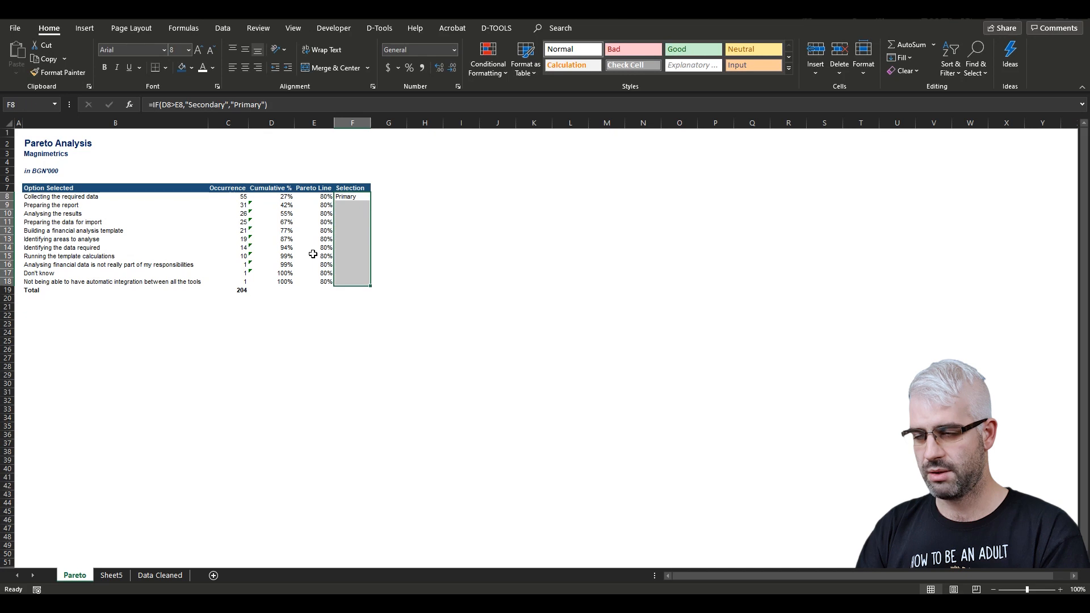
key(ctrl+d)
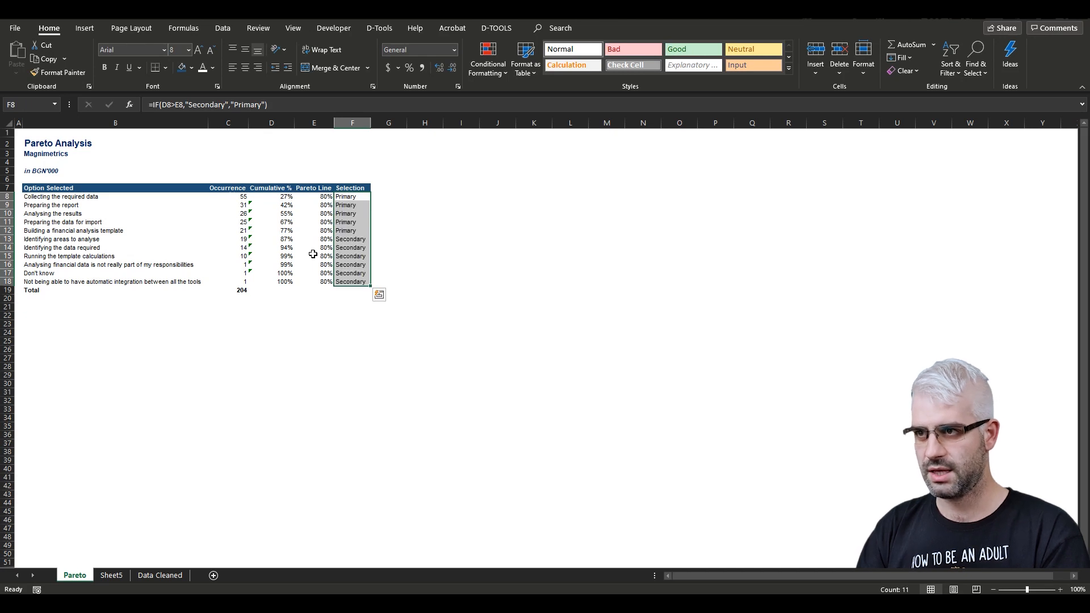
- Shade the five Primary cells F8:F12 with a light blue fill
key(Up)
key(Down)
key(shift+Down)
key(shift+Down)
key(shift+Down)
key(shift+Down)
click(192, 67)
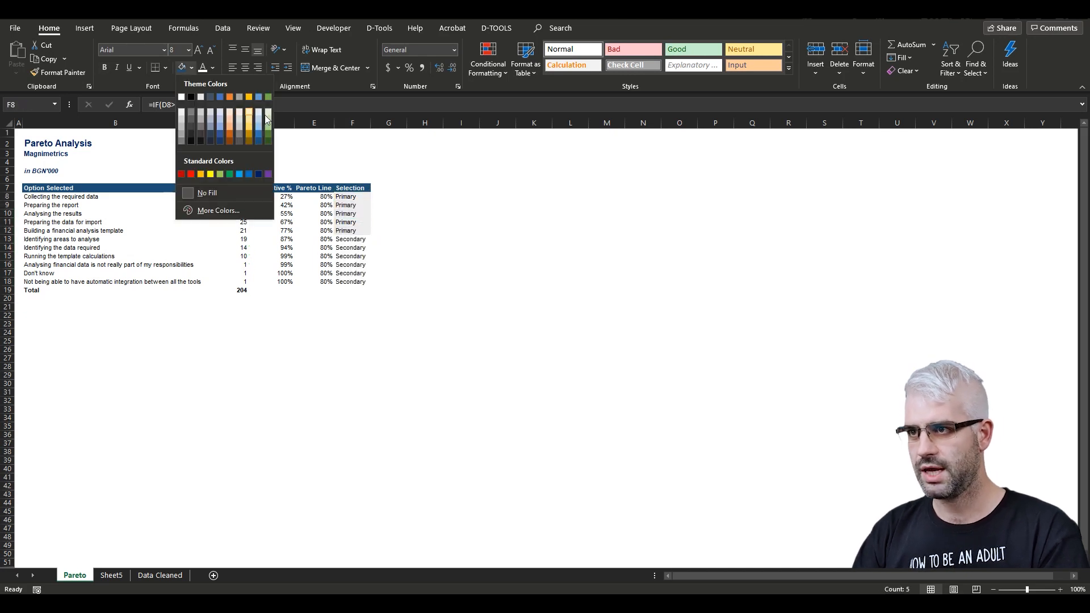
click(260, 112)
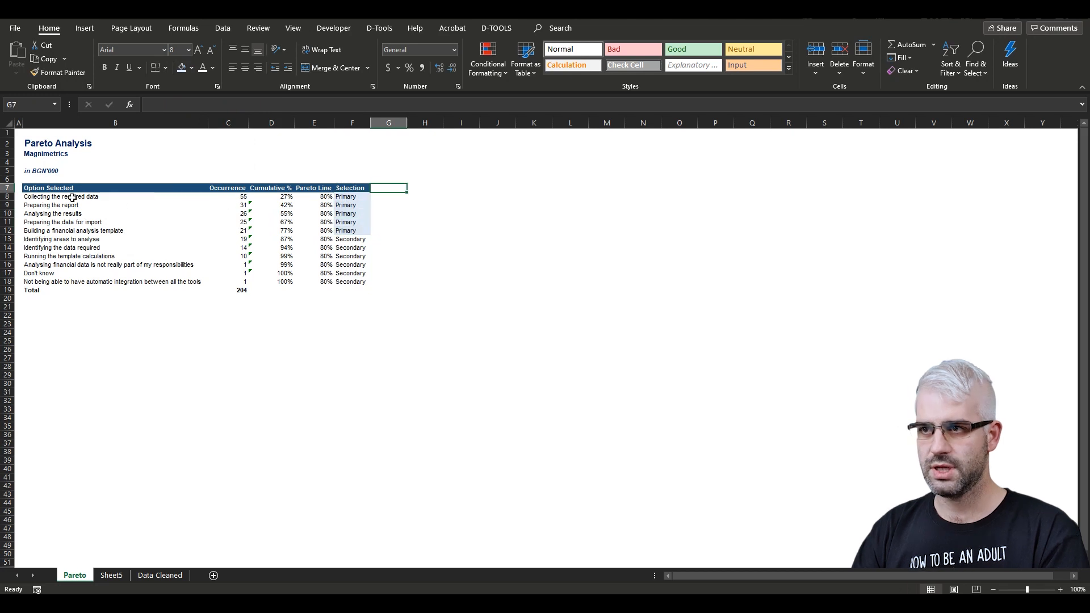
- Examine the primary options' rows and their occurrence values
drag(53, 198, 354, 231)
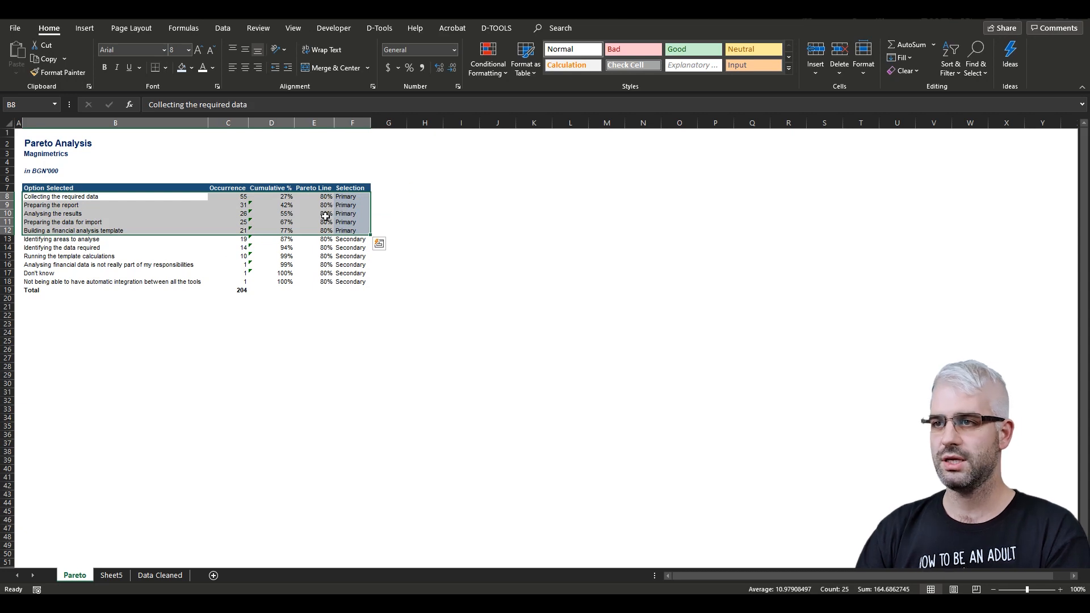
drag(70, 202, 337, 232)
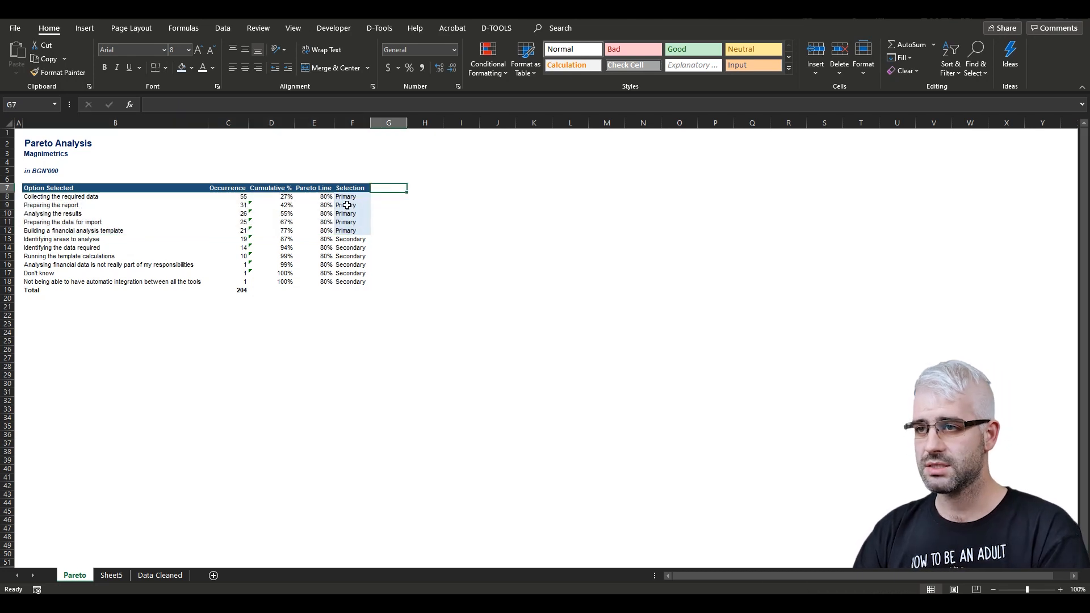
drag(232, 197, 237, 230)
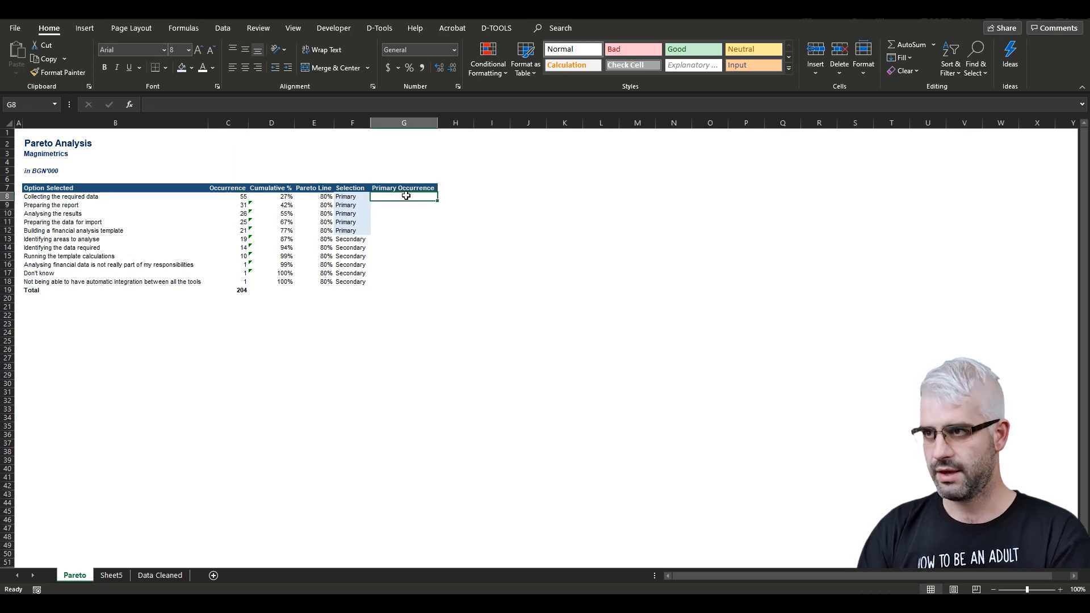
- Enter =IF(F8="Primary",C8,0) in G8 under Primary Occurrence and fill it down to G18
text(=IF()
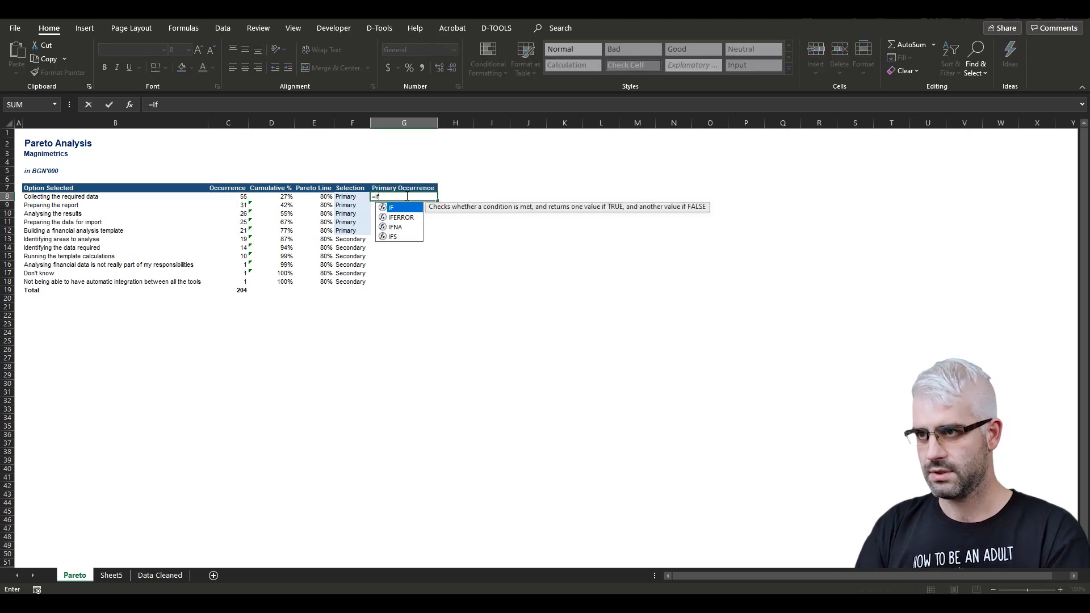
key(Left)
text(=)
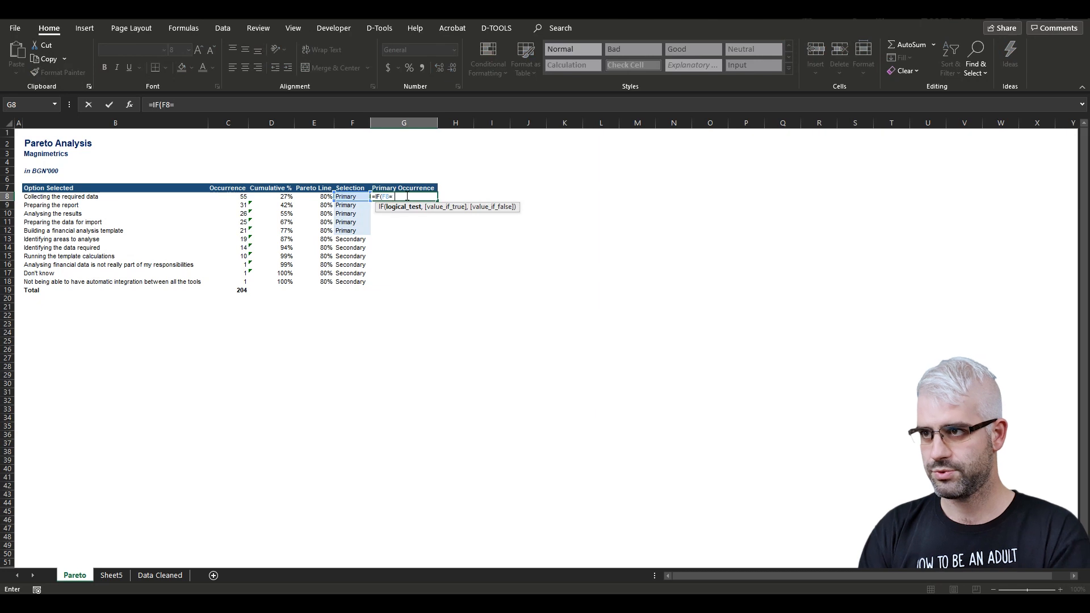
text("Primary",)
key(Left)
key(Left)
key(Left)
key(Left)
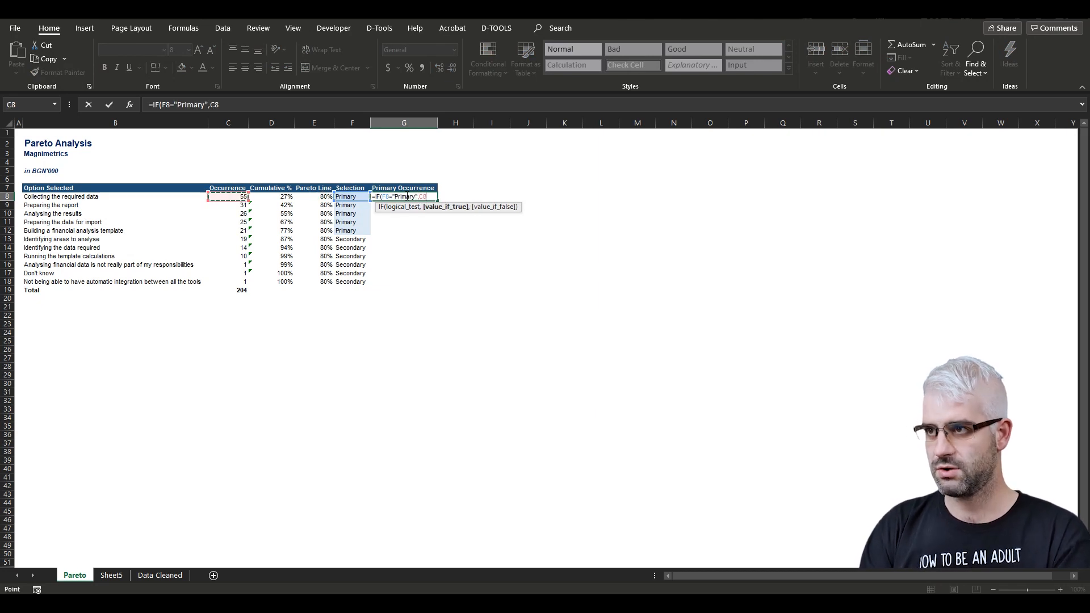
text(,0))
key(ctrl+Return)
key(shift+Down)
key(shift+Down)
key(shift+Down)
key(shift+Down)
key(shift+Down)
key(shift+Down)
key(shift+Down)
key(shift+Down)
key(shift+Down)
key(shift+Down)
key(ctrl+d)
key(Up)
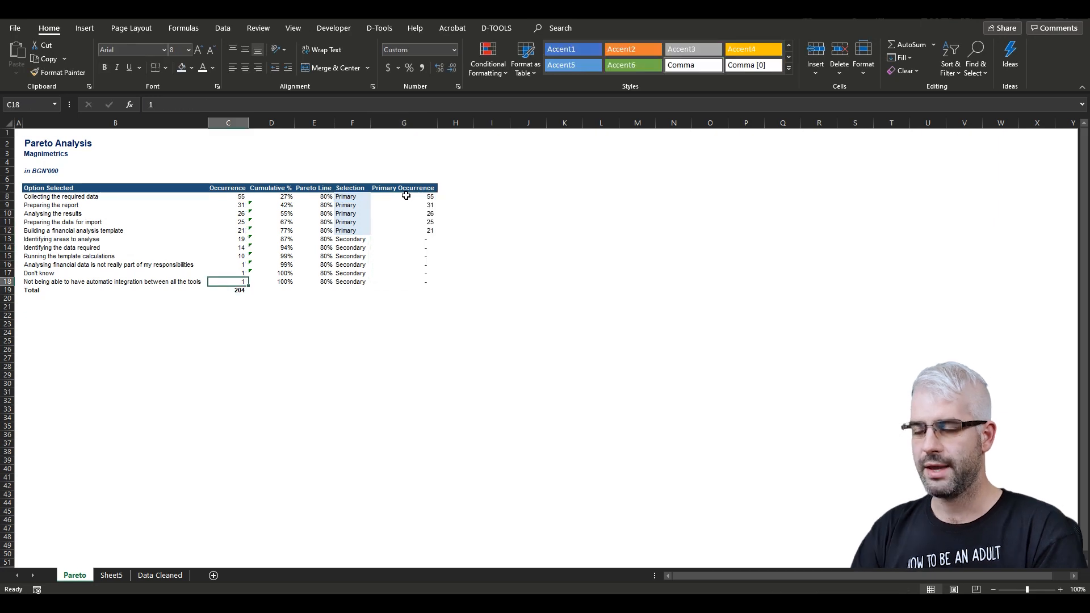
key(Right)
key(Right)
key(Right)
key(Right)
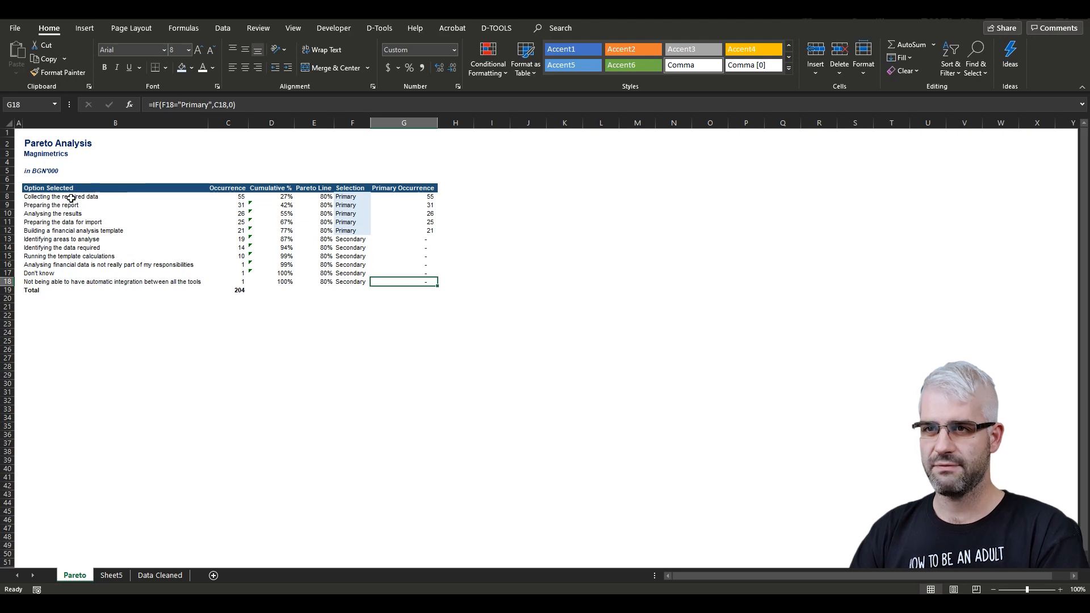
drag(68, 196, 73, 287)
click(99, 267)
click(78, 401)
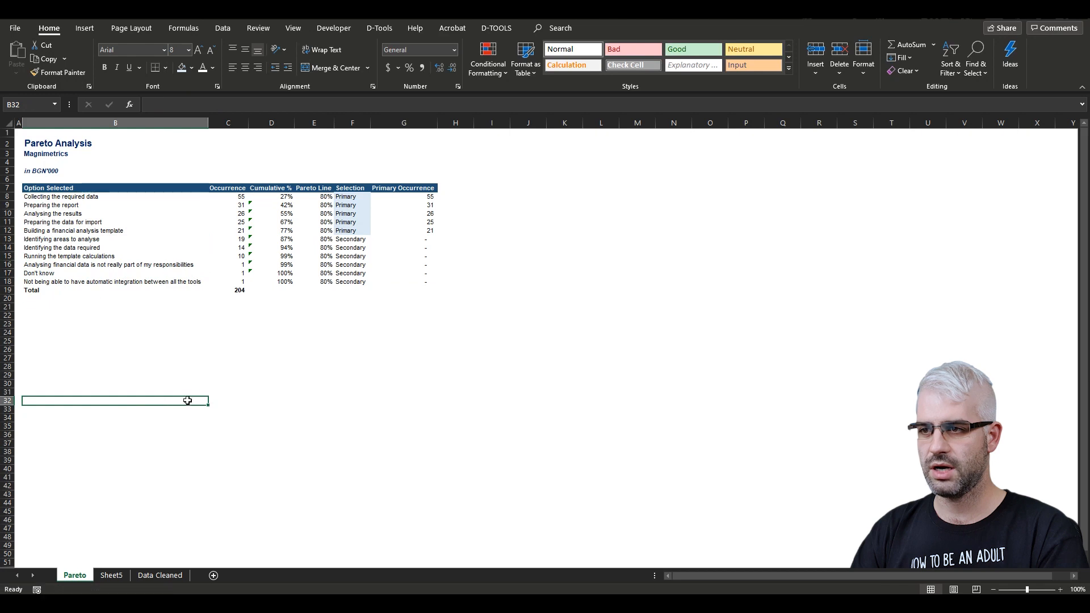
- Insert a new blank column before the Occurrence column
click(245, 392)
click(355, 392)
click(435, 386)
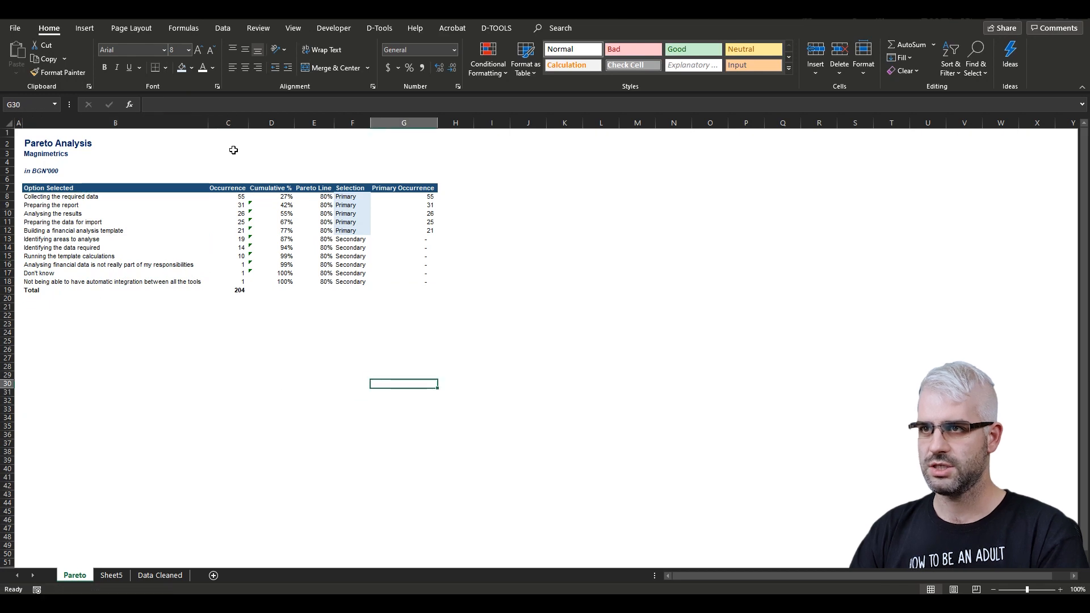
click(235, 121)
right_click(234, 121)
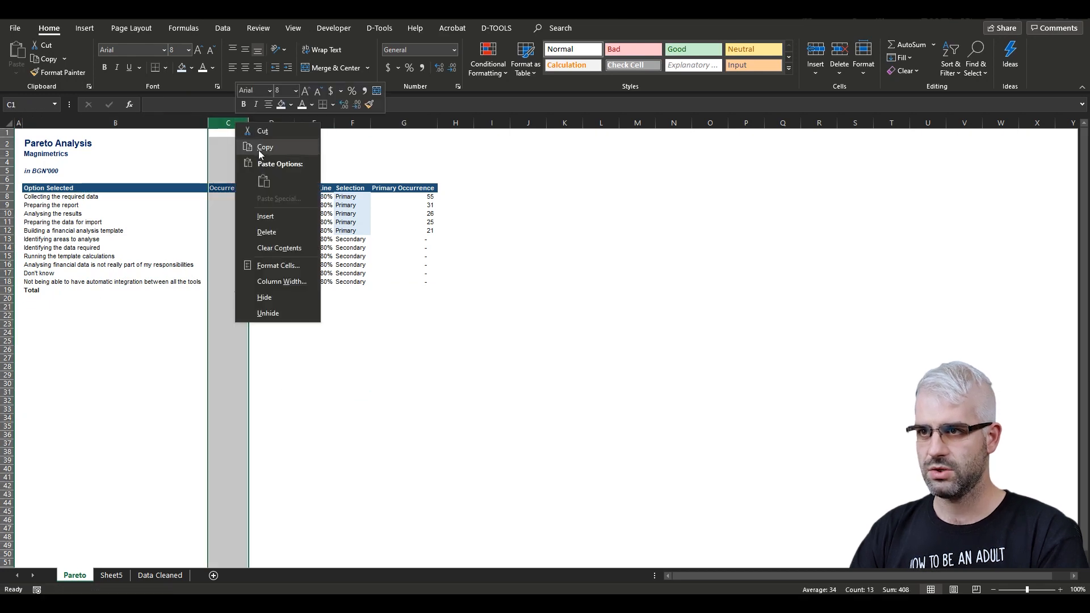
click(267, 214)
- Add a Short Code column with short labels such as Data Collection and Report Preparation, and autofit its width
click(250, 187)
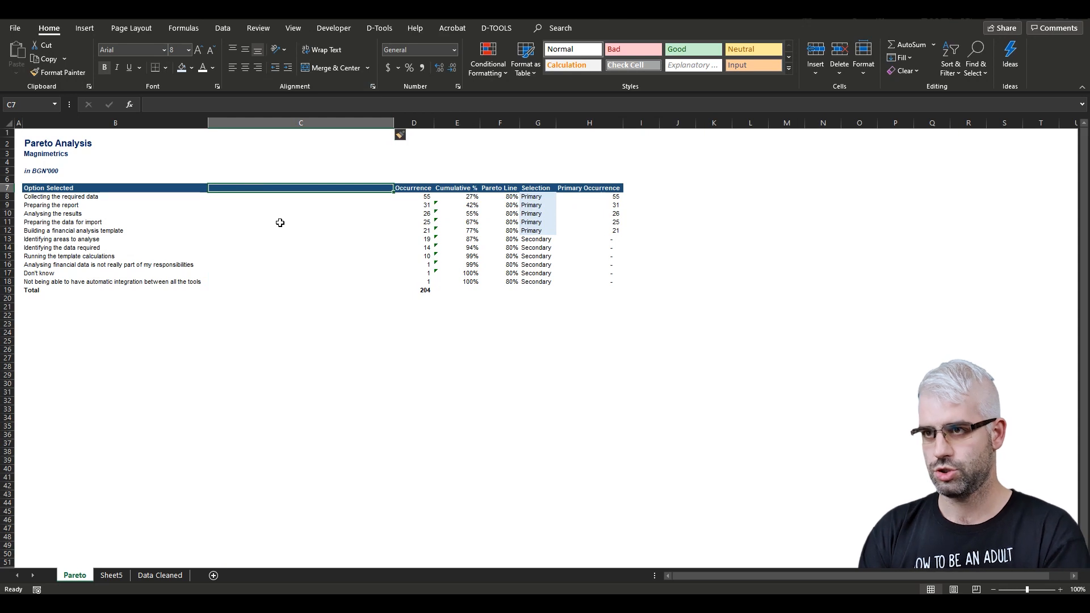
text(Short)
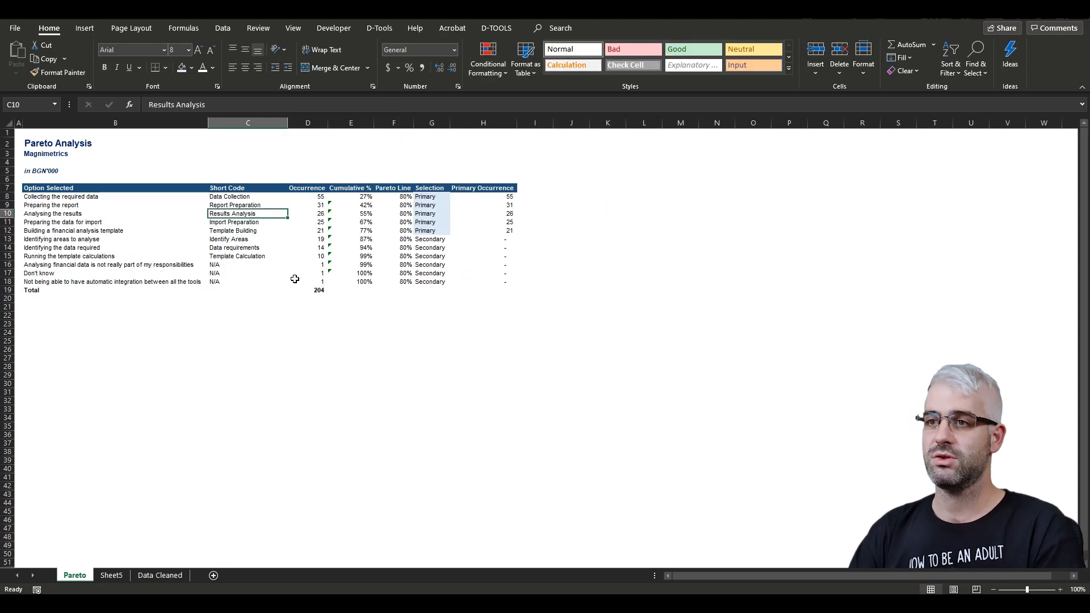
key(Up)
key(Up)
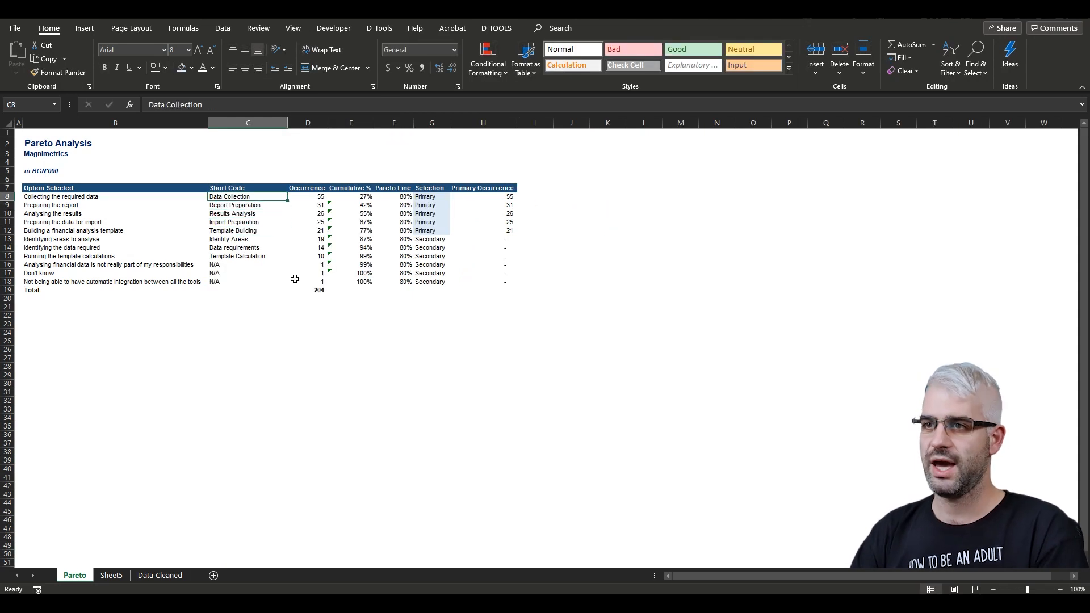
key(Up)
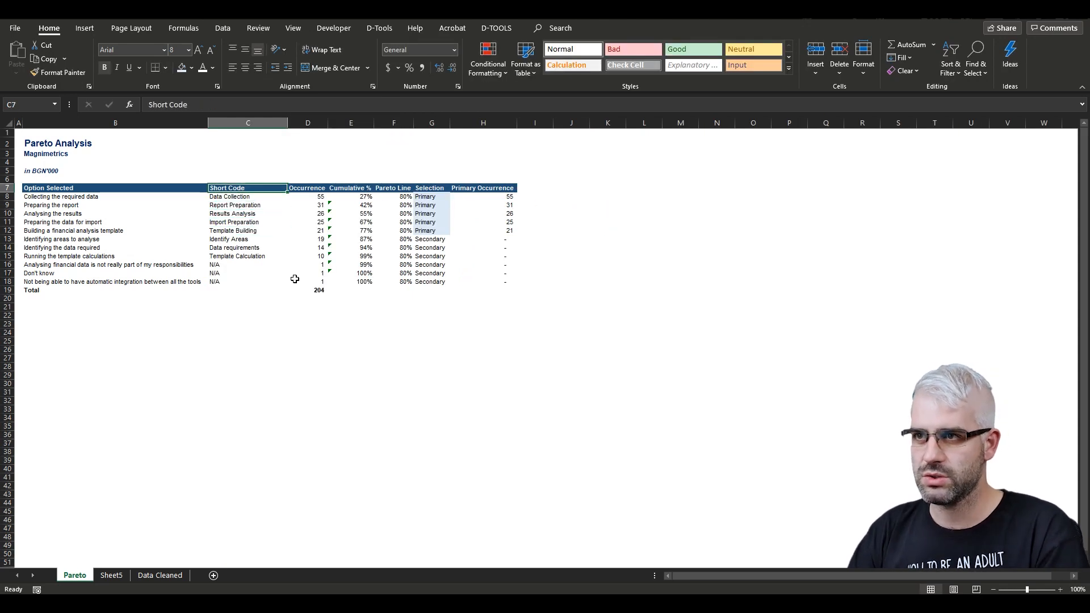
double_click(289, 125)
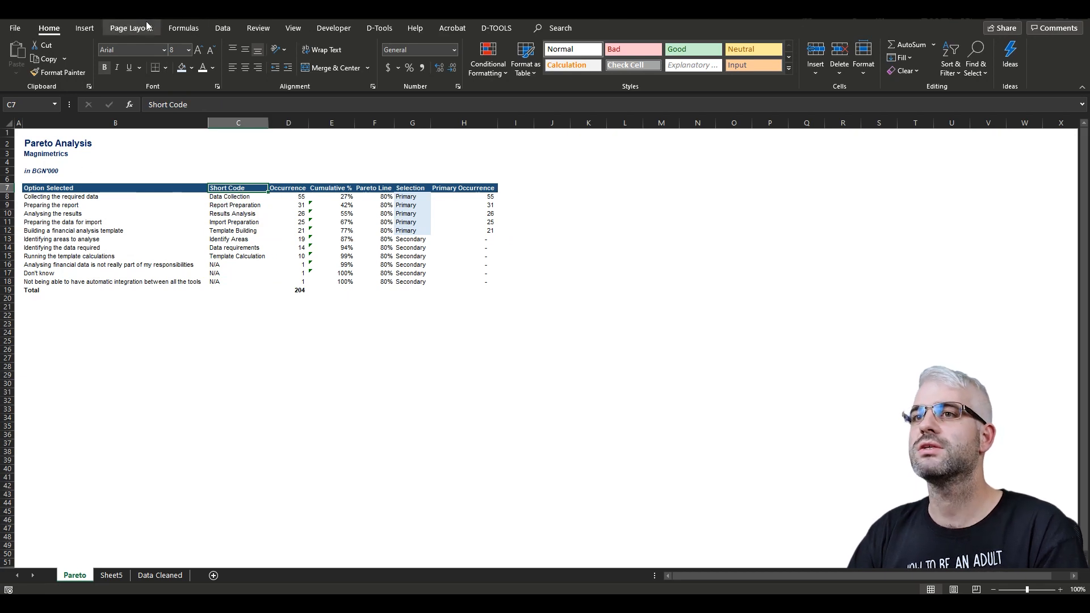
- Insert a clustered column chart from the Short Code, Occurrence, Cumulative % and Primary Occurrence columns, rows 7 to 18
click(94, 28)
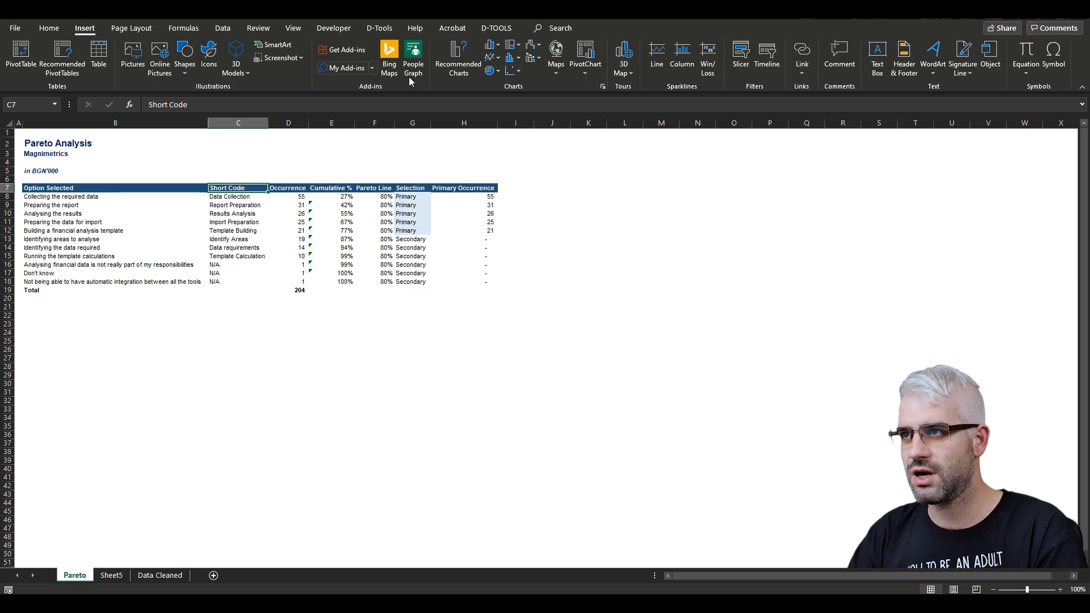
click(500, 46)
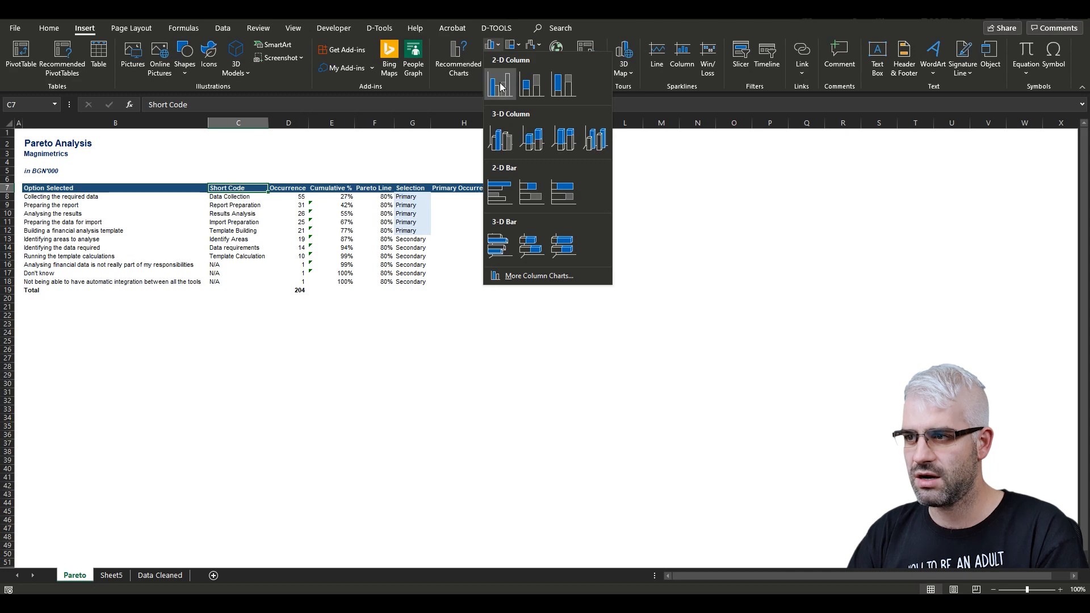
click(226, 224)
drag(227, 187, 230, 282)
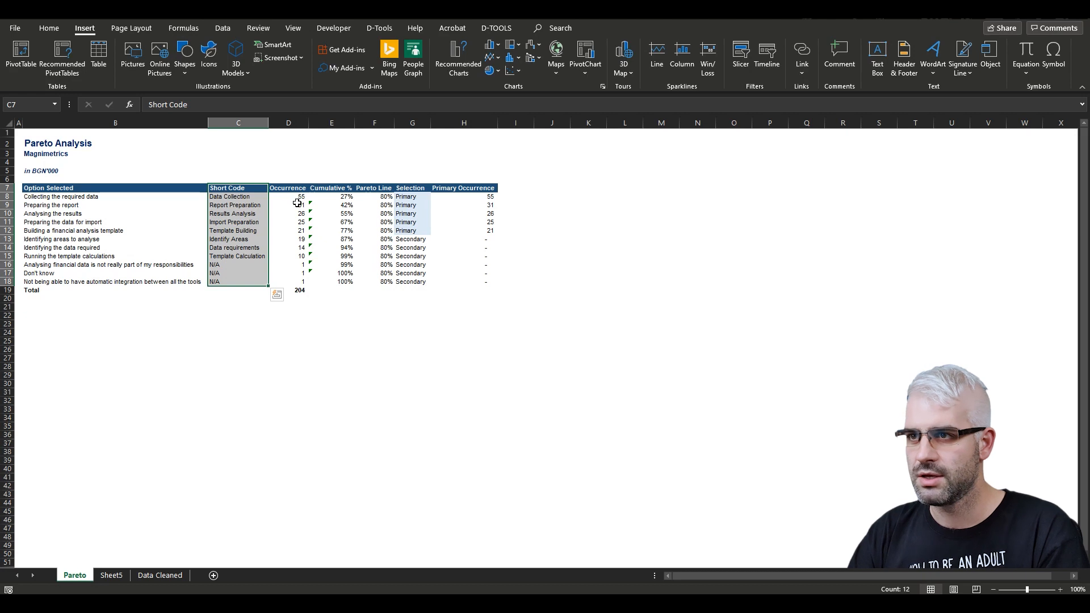
drag(292, 190, 295, 283)
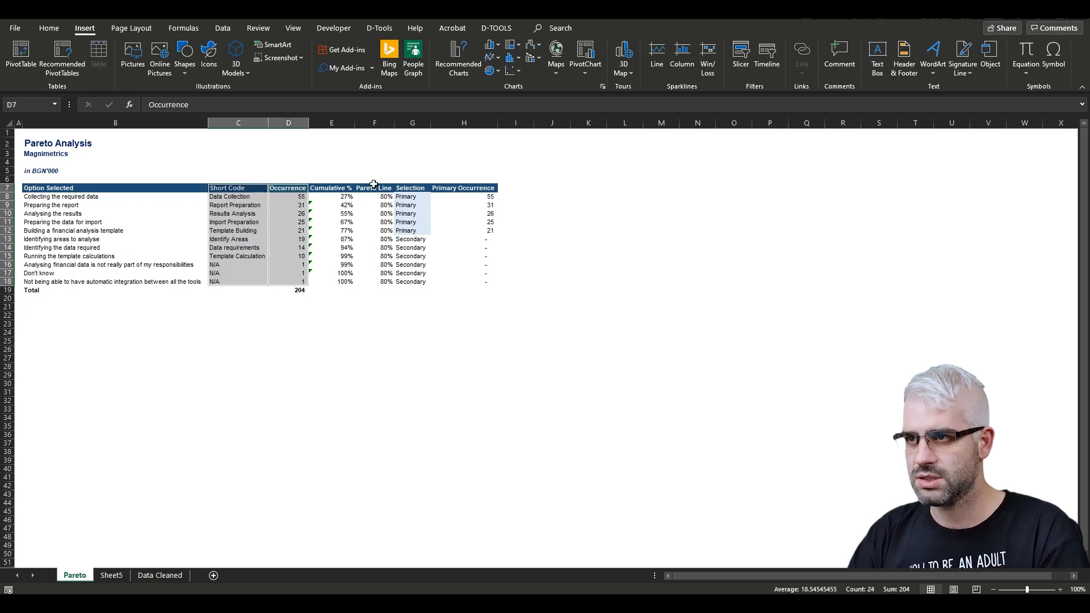
drag(335, 189, 339, 281)
drag(473, 189, 469, 282)
click(492, 45)
click(497, 120)
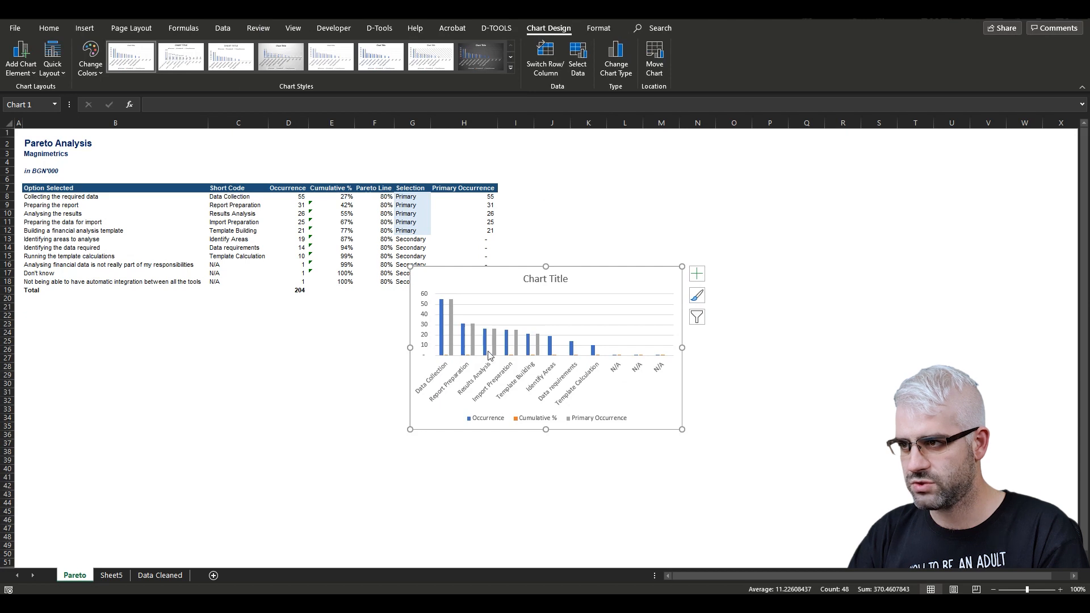
- Change the Cumulative % series to a line with markers on the secondary axis
click(528, 341)
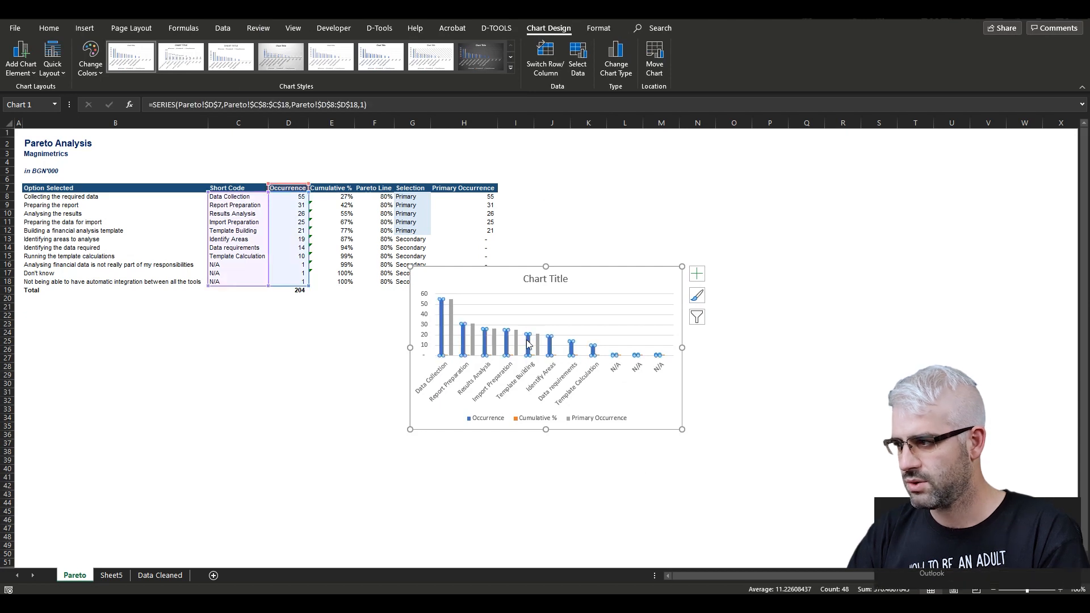
right_click(528, 339)
key(Escape)
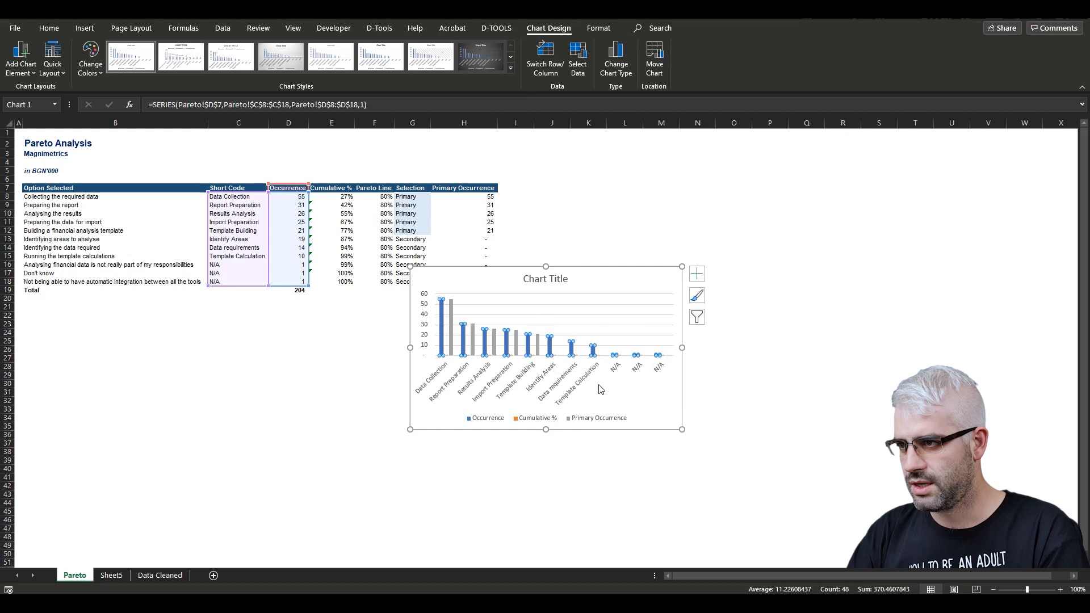
right_click(531, 343)
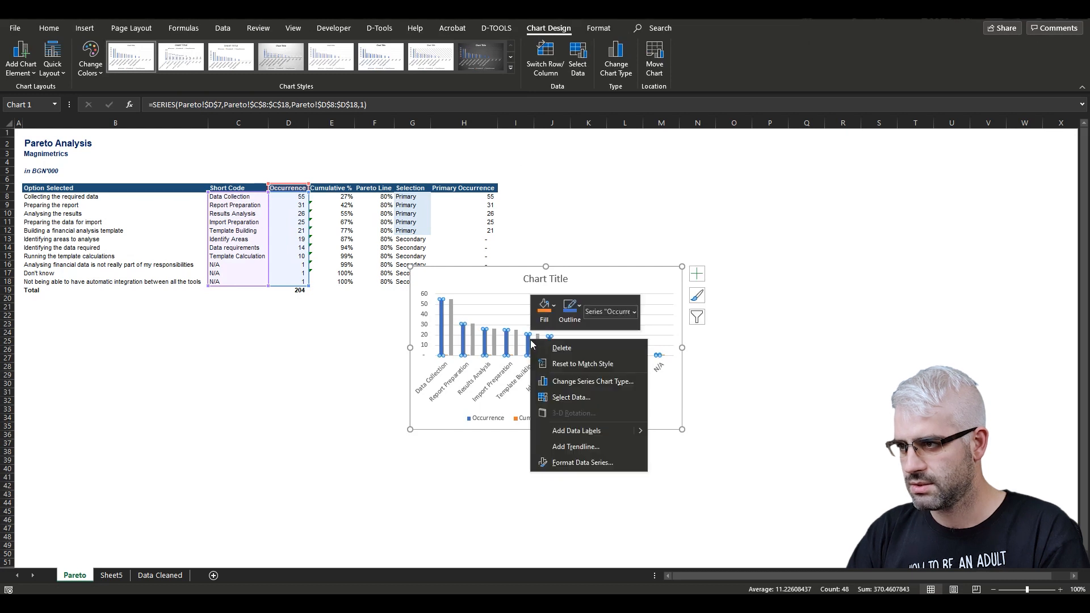
click(585, 384)
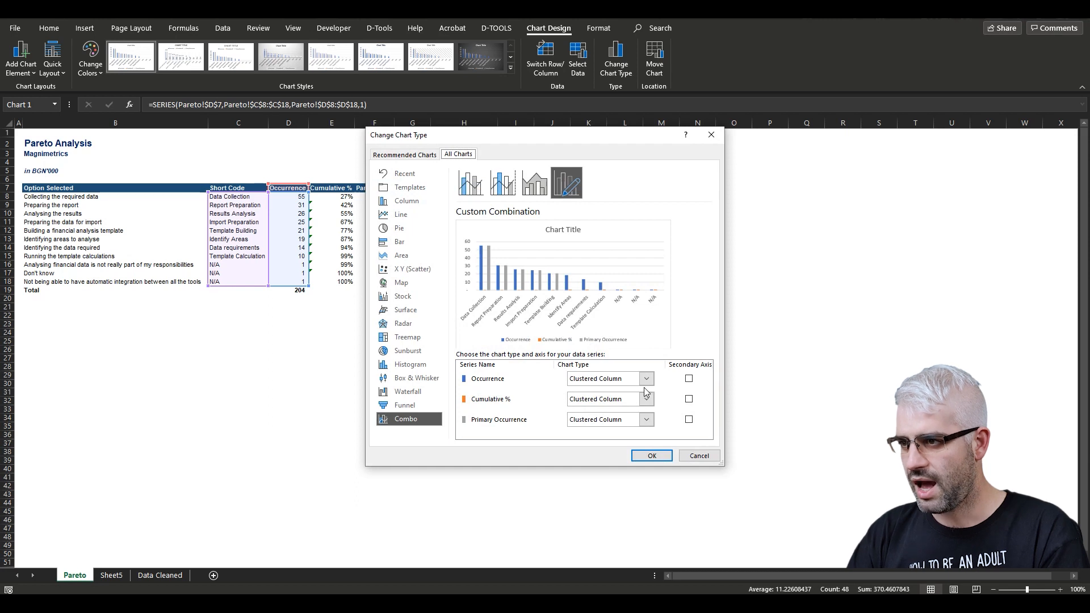
click(690, 400)
click(611, 400)
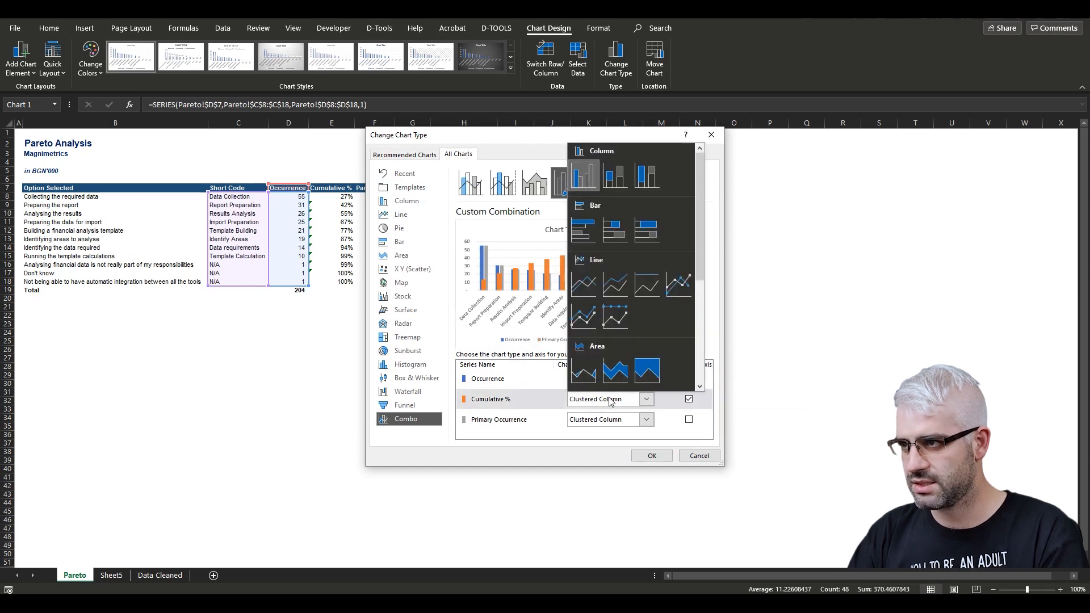
click(585, 318)
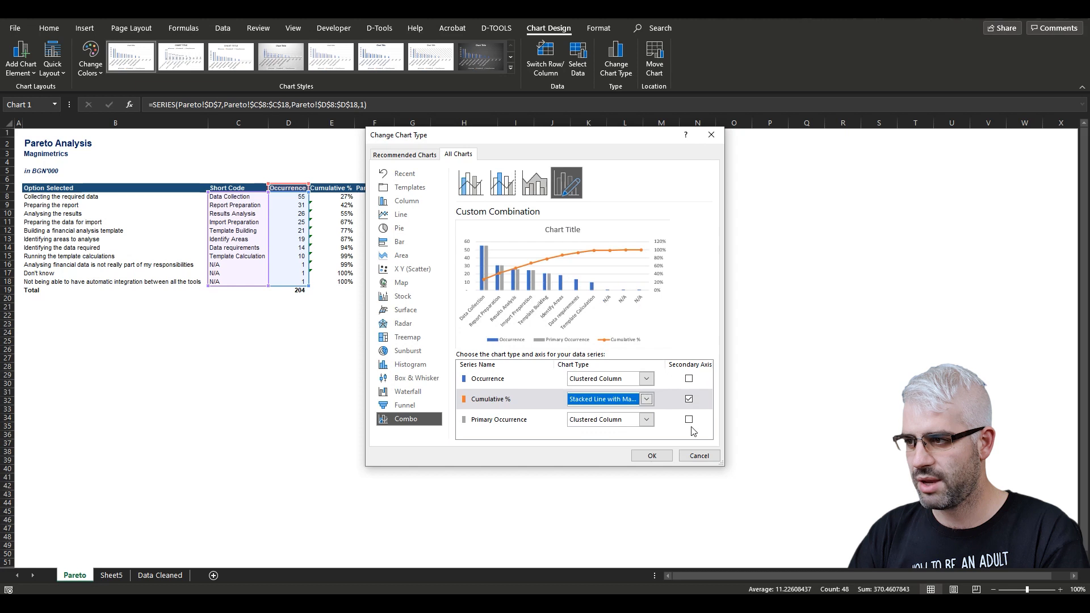
click(652, 455)
- Move the chart below the table and enlarge it
drag(385, 355, 83, 343)
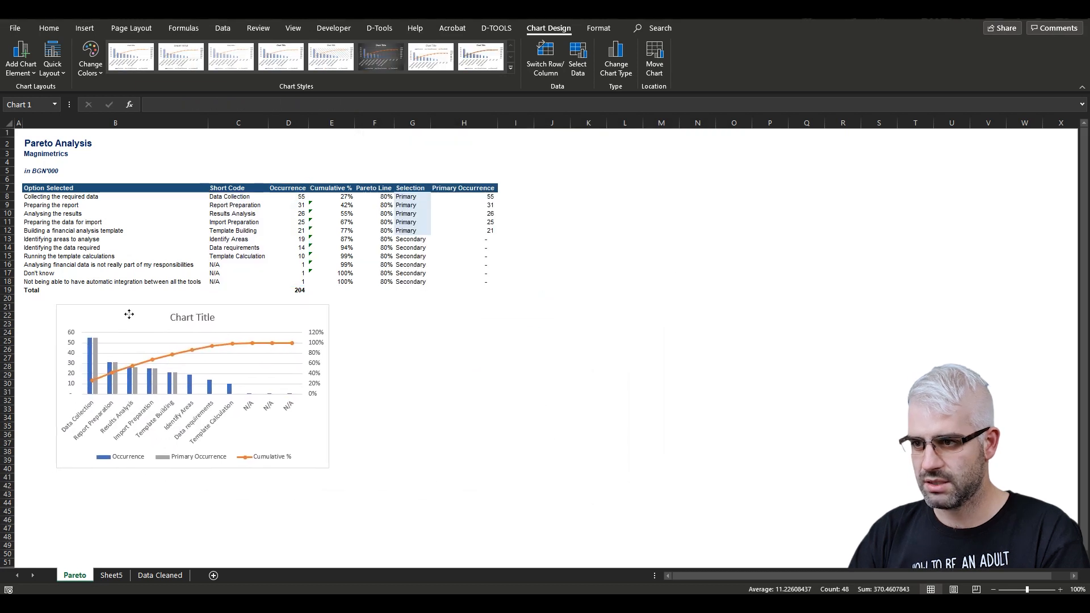
drag(324, 470, 506, 544)
- Set the Occurrence series' overlap to 100% so primary and secondary columns sit on top of each other
click(89, 389)
right_click(89, 389)
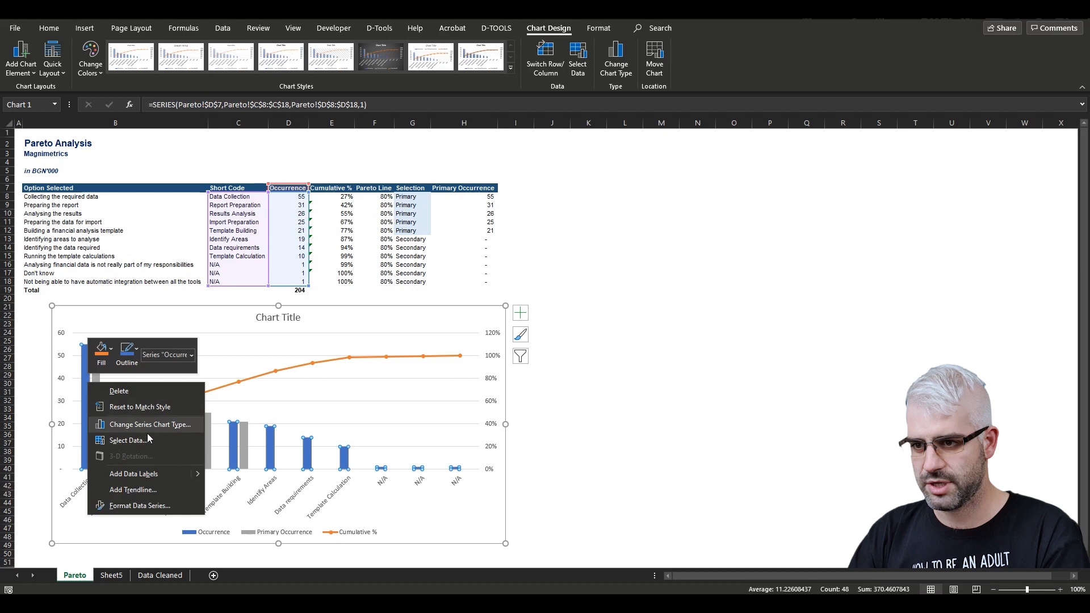
click(142, 506)
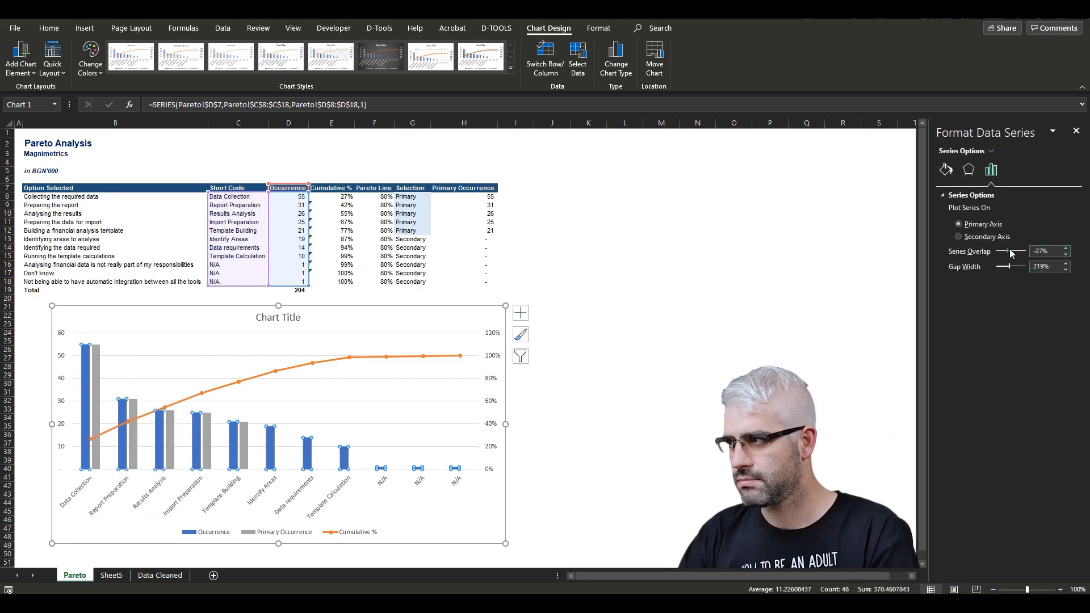
drag(1011, 253, 1038, 256)
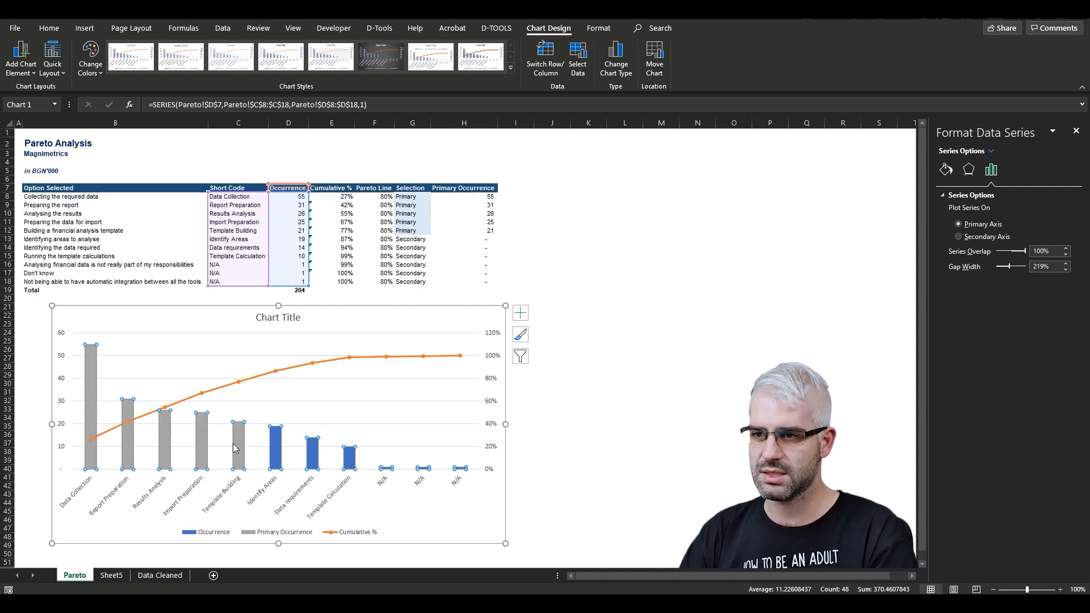
- Examine the chart's primary columns and cumulative percentage points
mouse_move(238, 439)
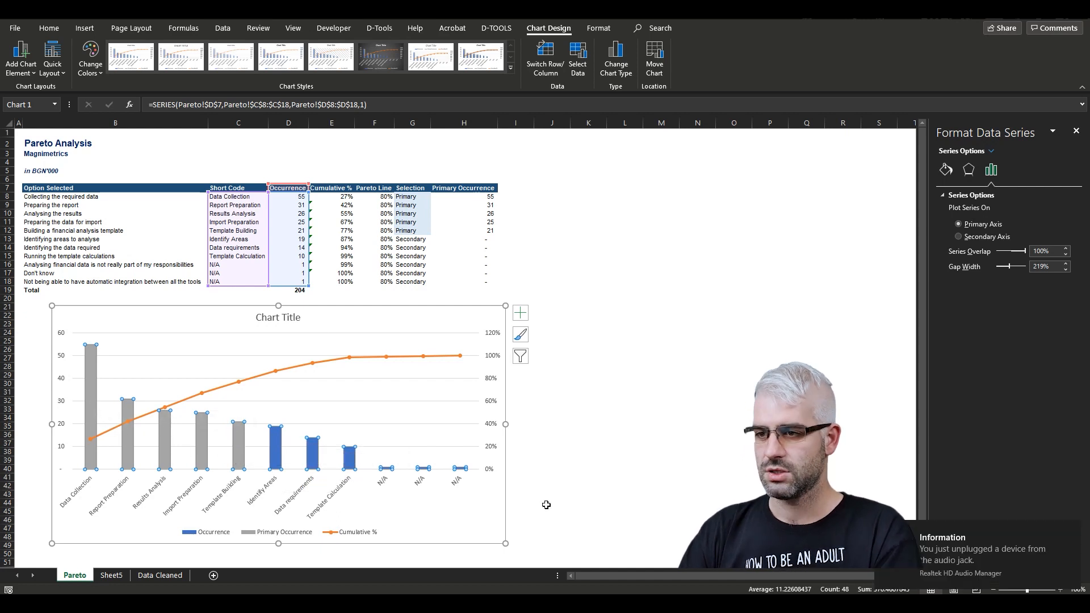
click(662, 486)
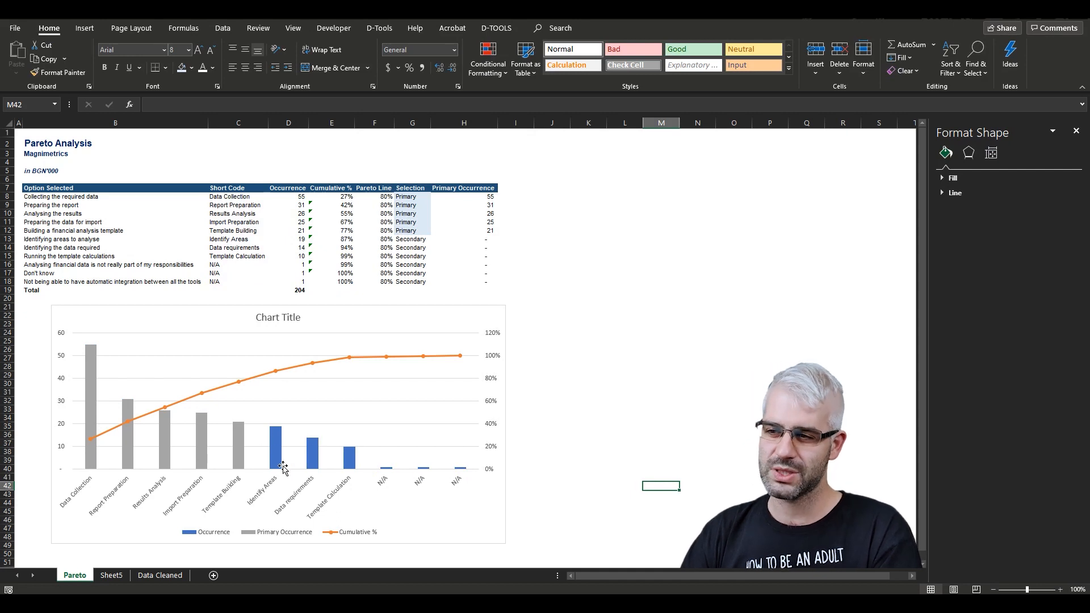
mouse_move(358, 463)
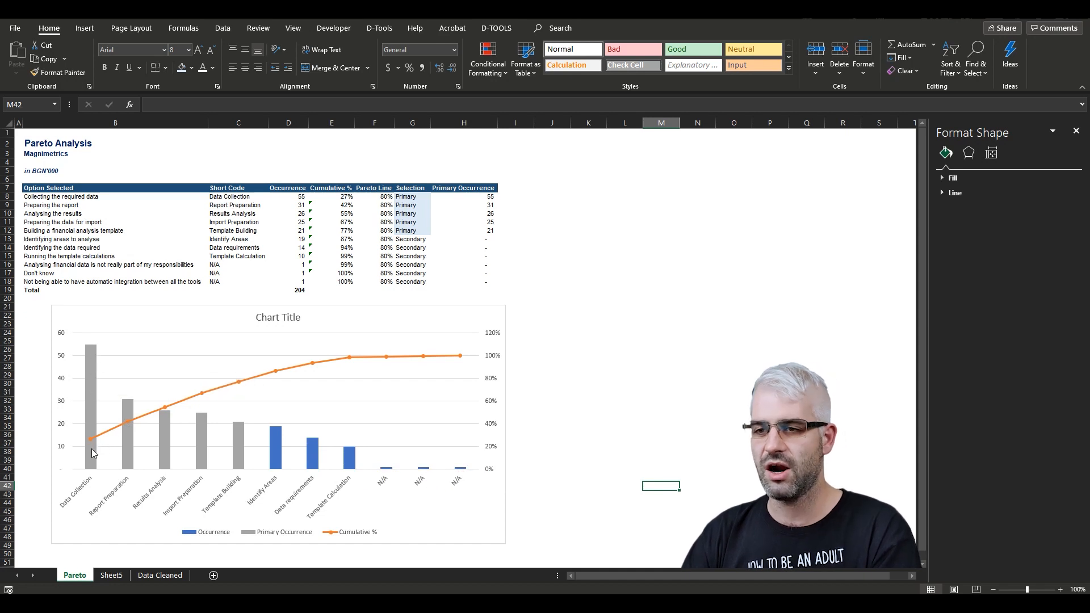
mouse_move(95, 455)
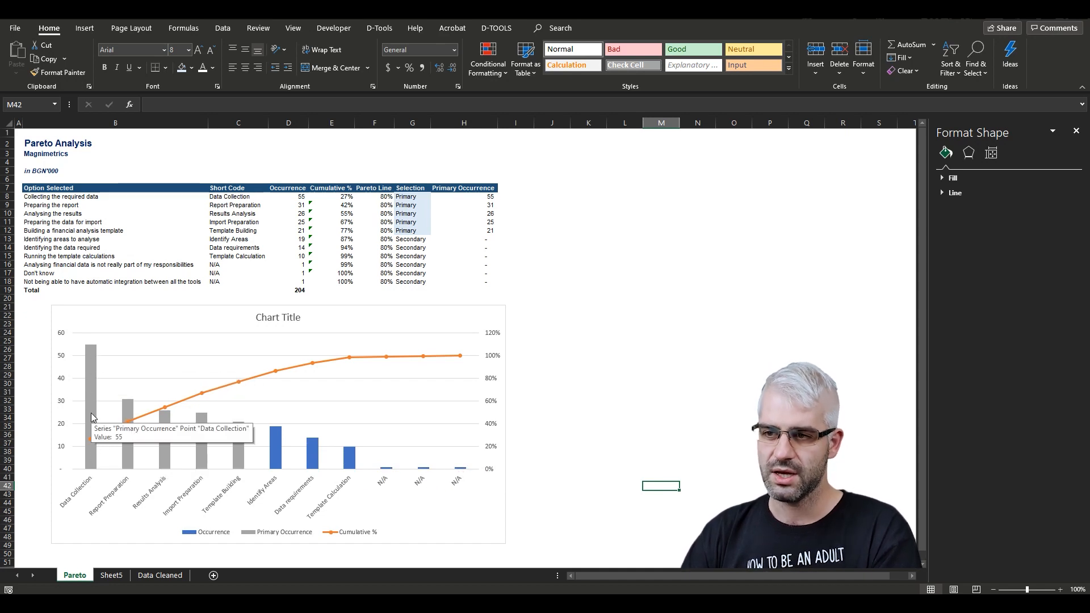
mouse_move(197, 436)
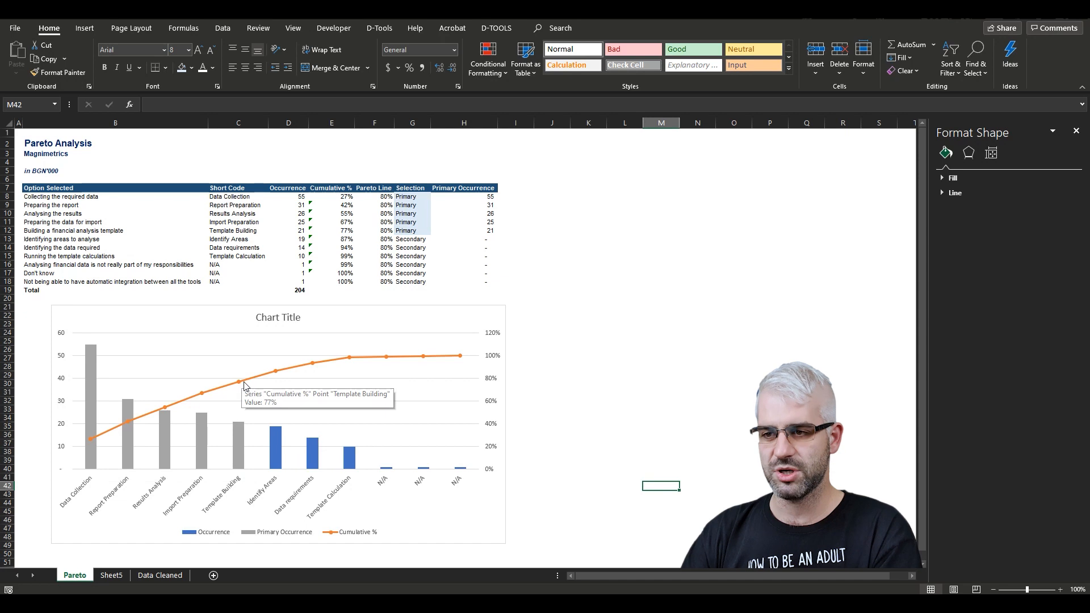
mouse_move(254, 380)
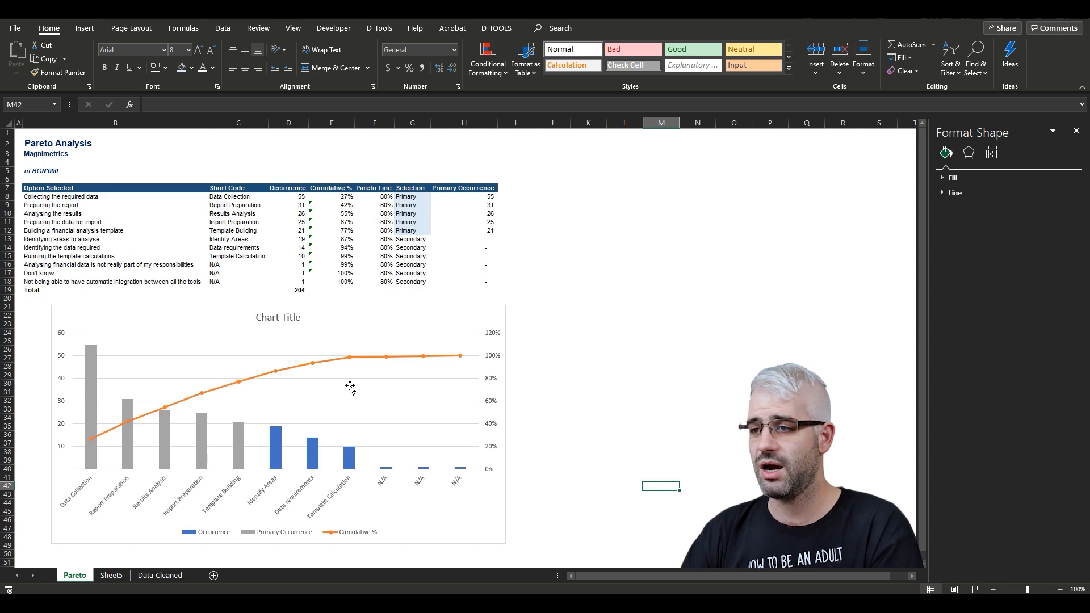
- Add a Pareto Line series from F7:F18 to the chart and plot it as a line on the secondary axis
click(423, 311)
right_click(423, 311)
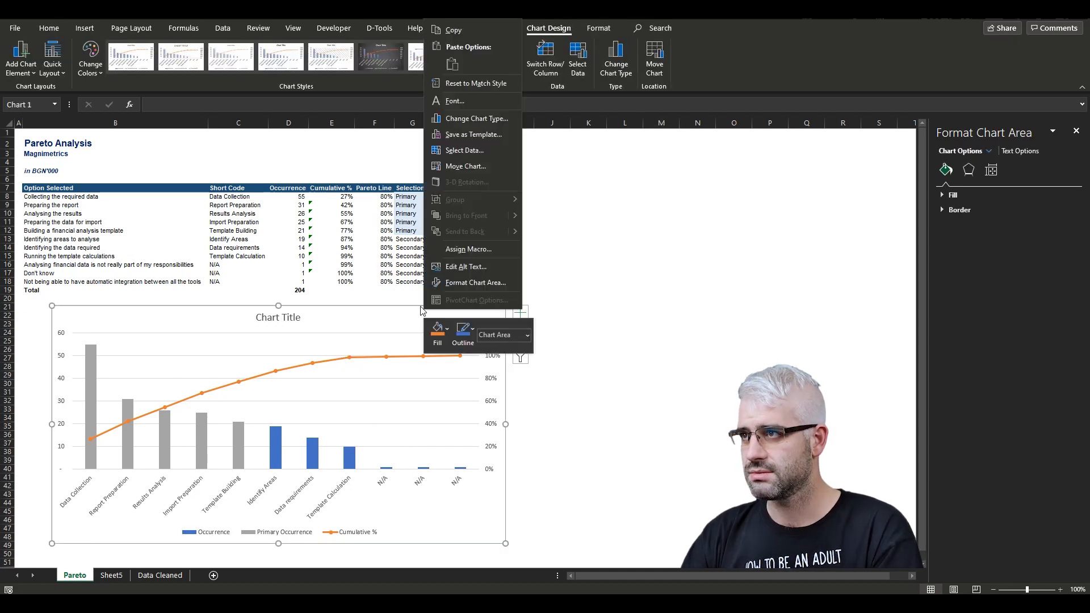
click(578, 54)
click(469, 311)
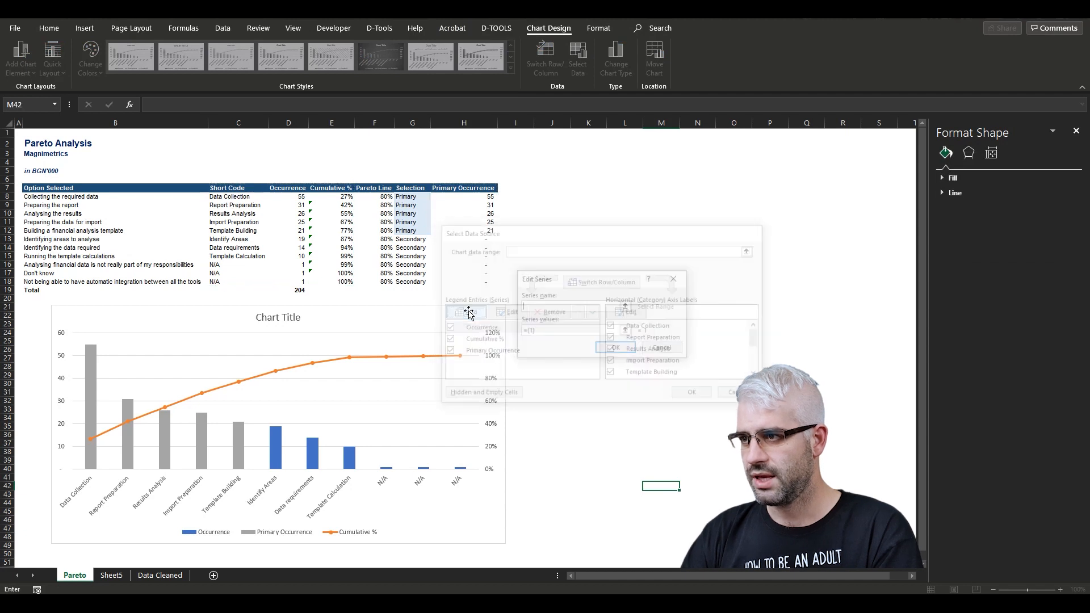
click(376, 192)
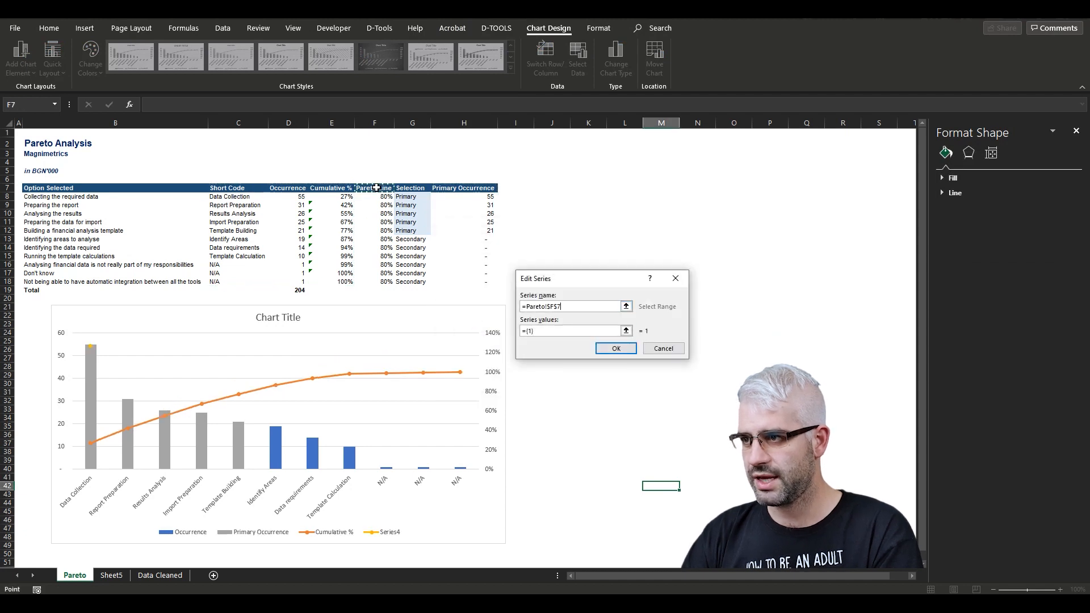
drag(618, 331, 510, 334)
key(BackSpace)
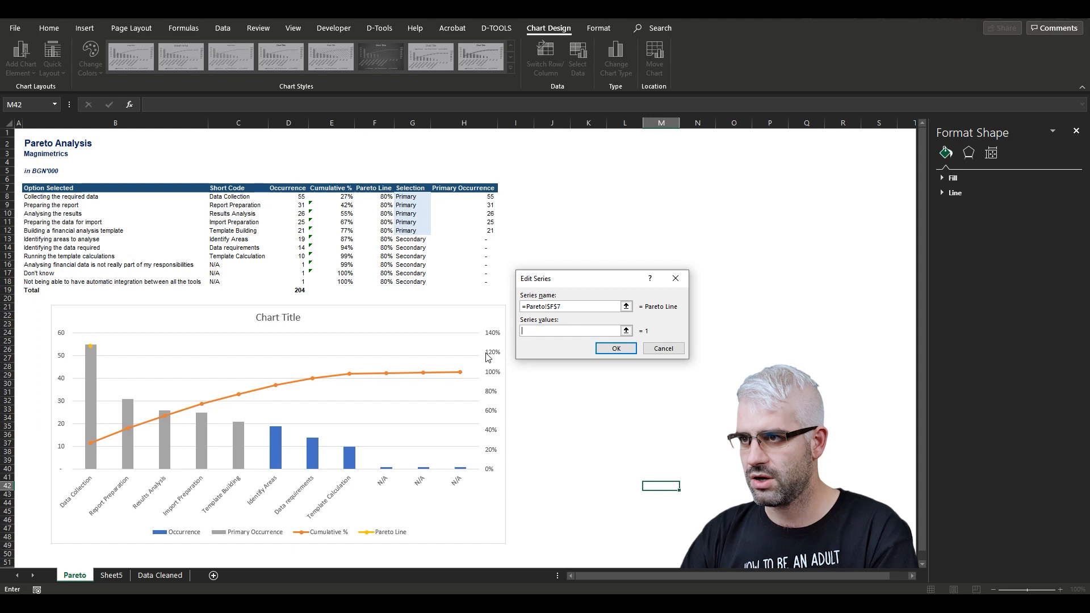
drag(382, 197, 382, 282)
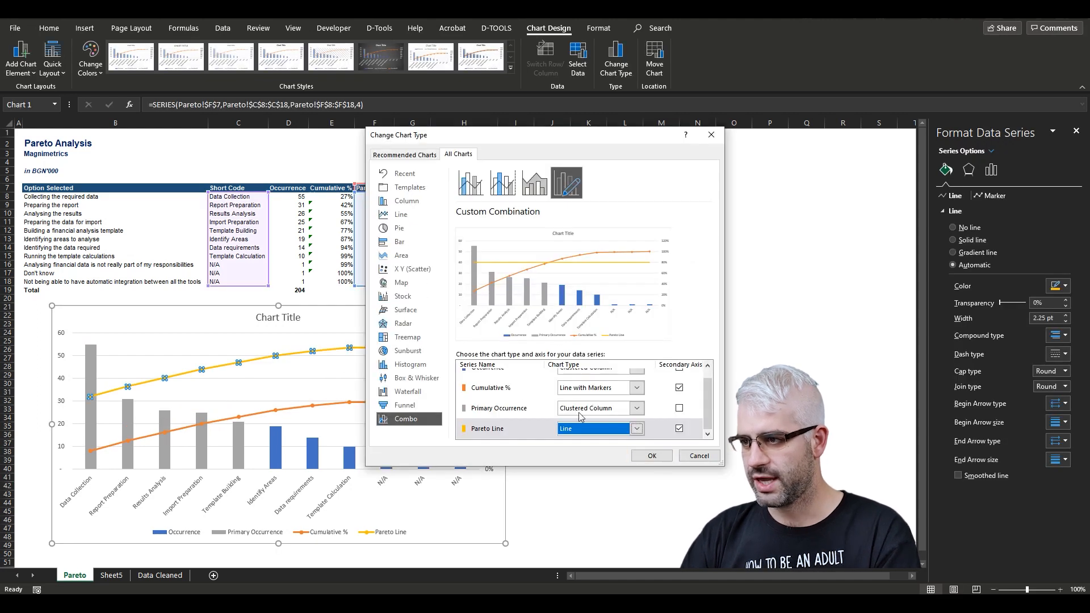
click(652, 455)
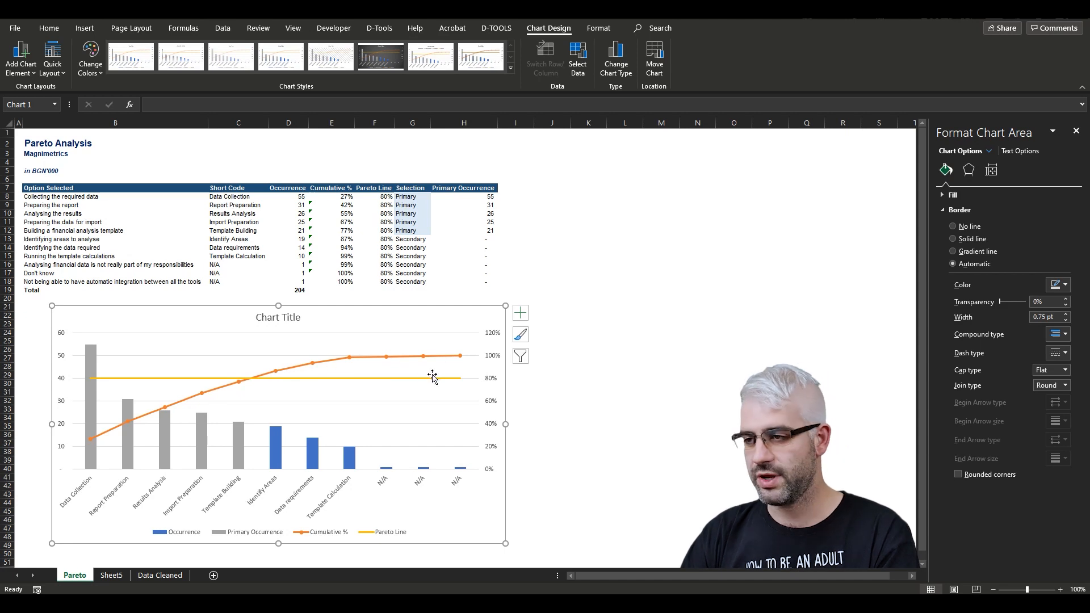
- Give the Primary Occurrence columns a solid dark blue fill and select the Occurrence series
click(1066, 311)
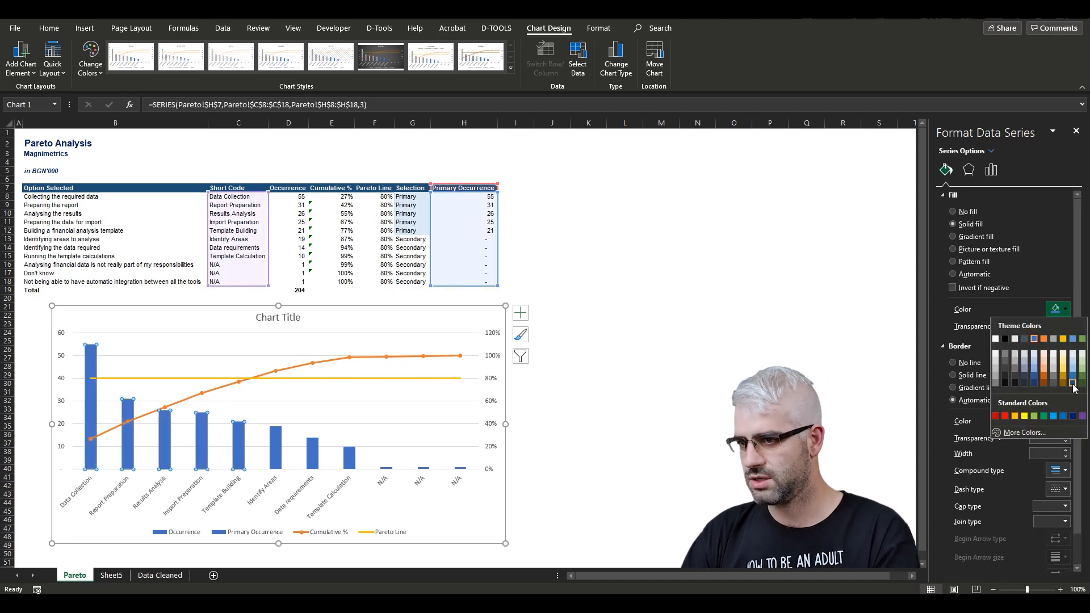
click(1073, 385)
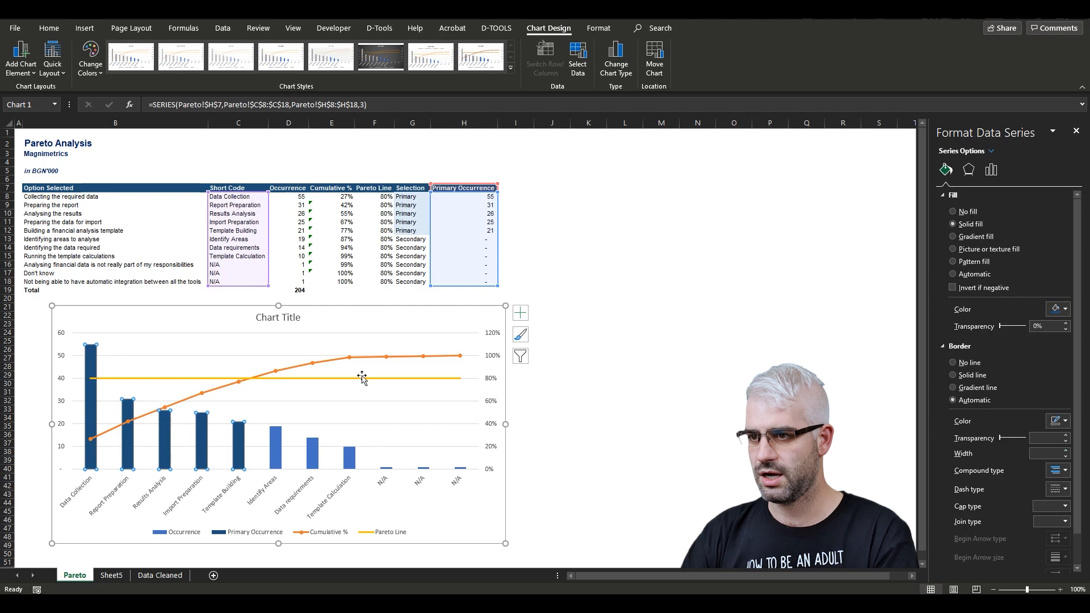
click(278, 449)
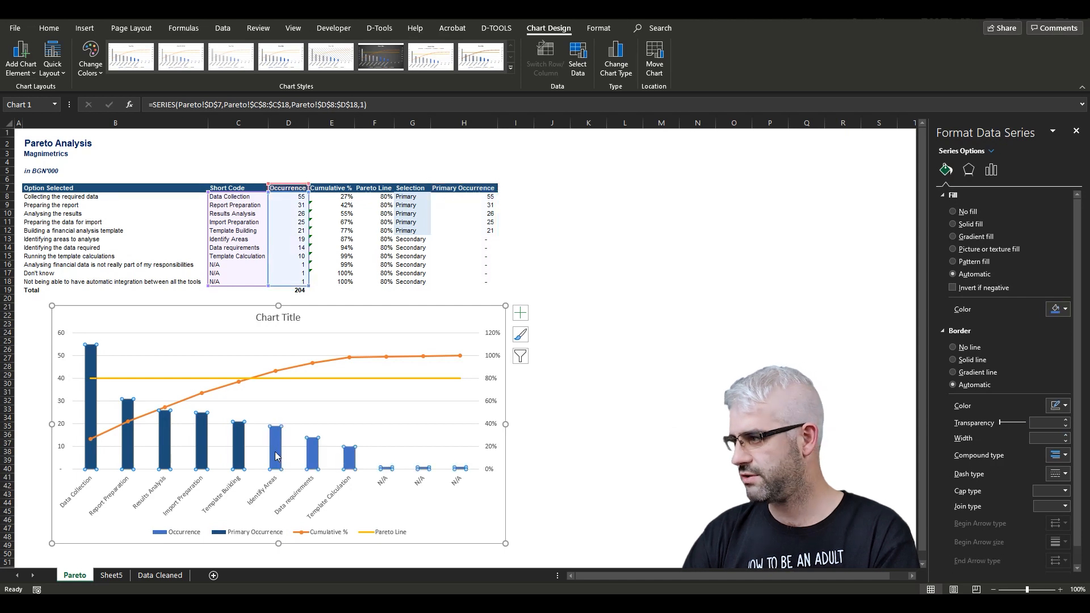
- Give the Occurrence columns a light blue solid fill and set the Primary Occurrence series' gap width to 27%
click(1060, 311)
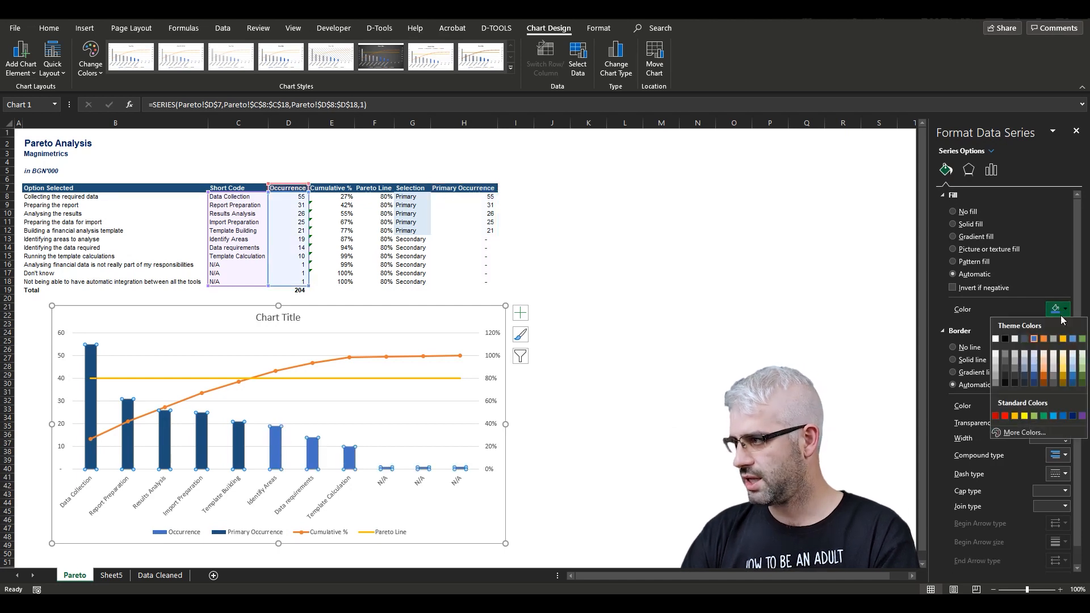
click(1073, 368)
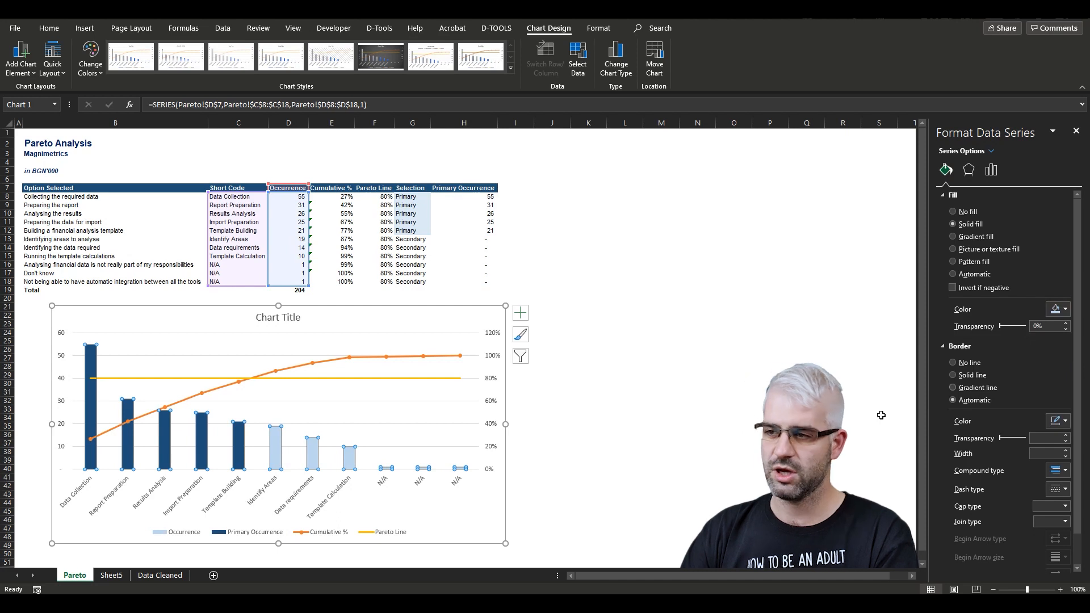
click(368, 473)
click(991, 170)
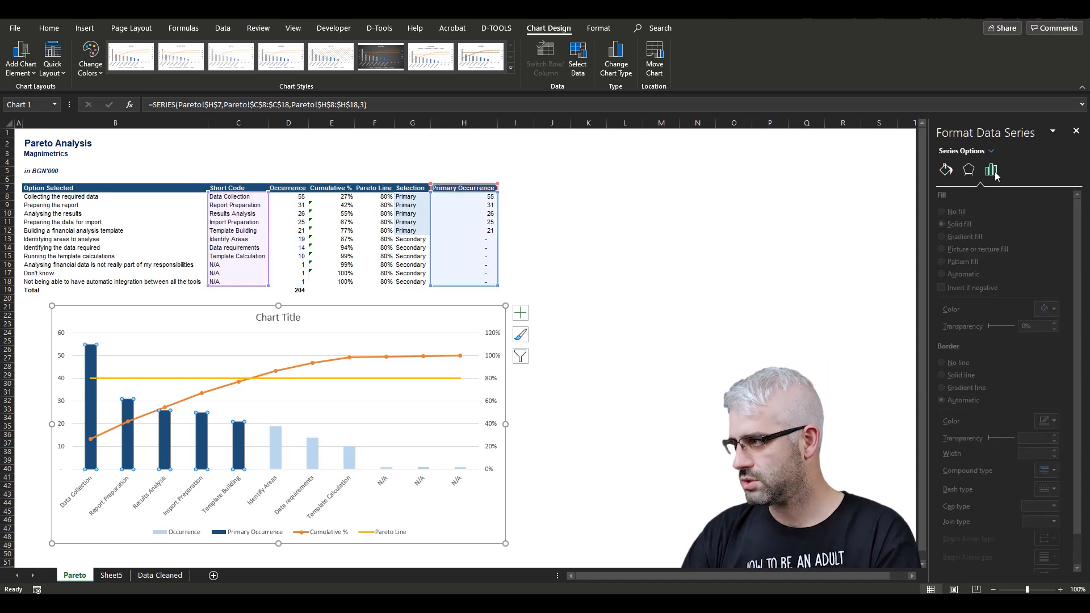
drag(1013, 267, 1000, 267)
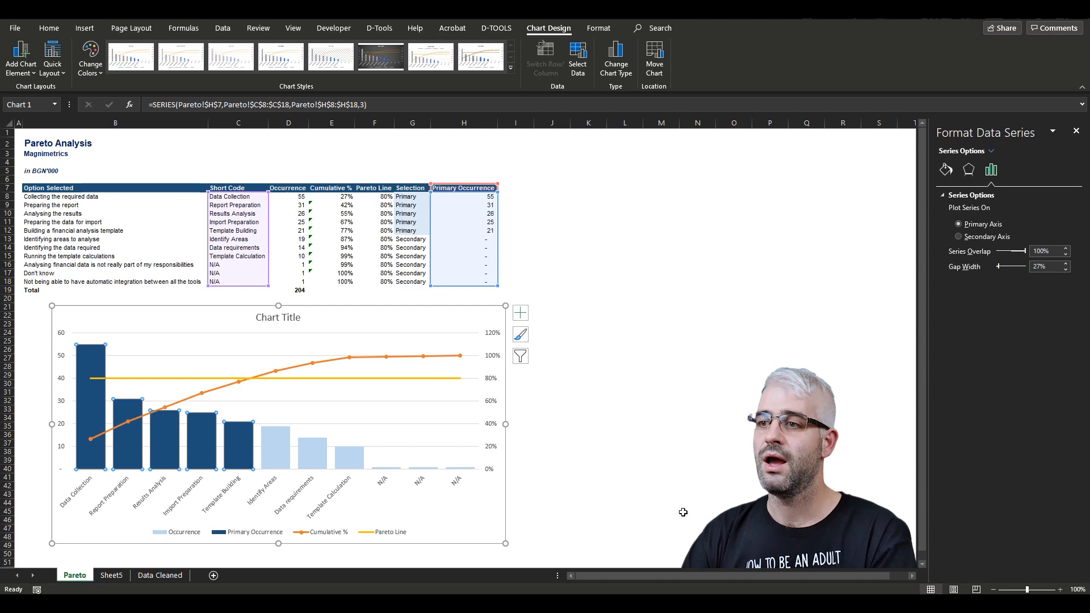
- Widen the chart to span about columns A to M
drag(505, 424, 660, 424)
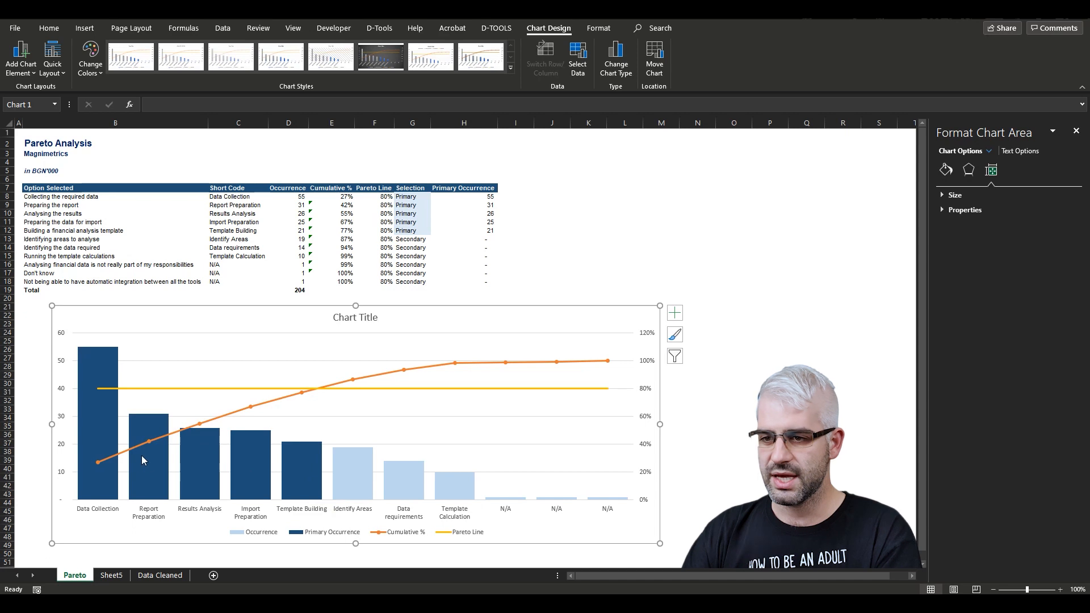
click(102, 511)
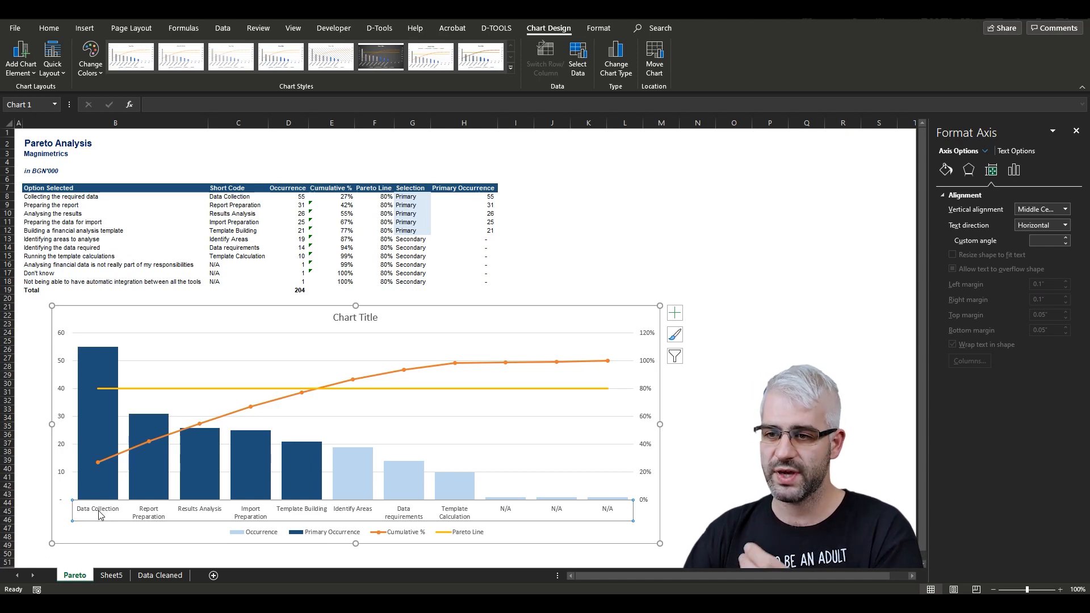
mouse_move(271, 450)
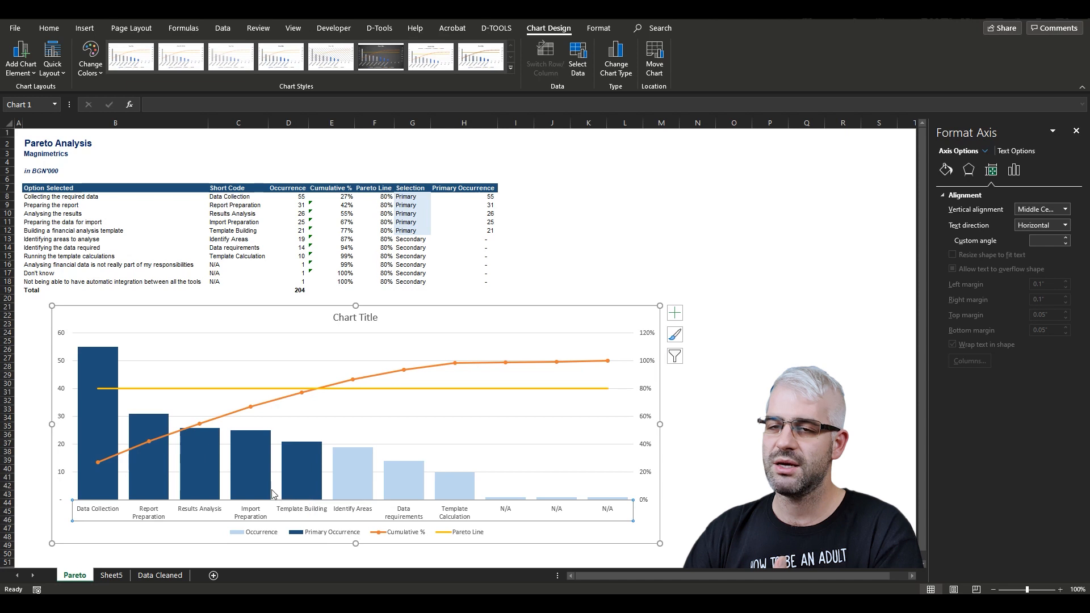
- Rename the chart title to Pareto Chart
click(357, 317)
triple_click(357, 317)
text(Pareto)
text(Chart)
click(436, 318)
- Remove the chart area's outline and background fill
click(599, 28)
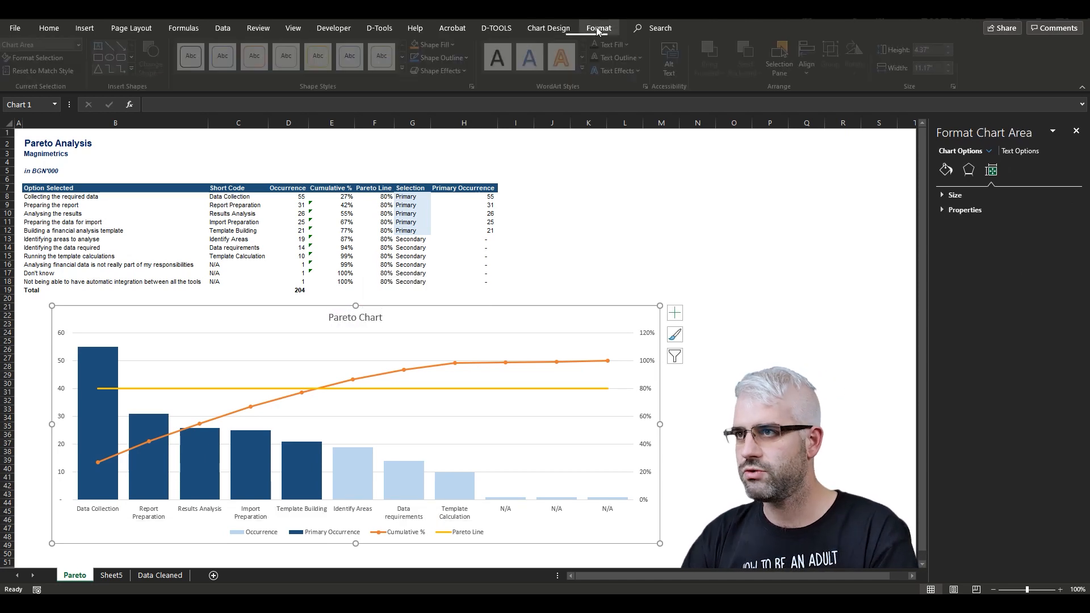
click(459, 58)
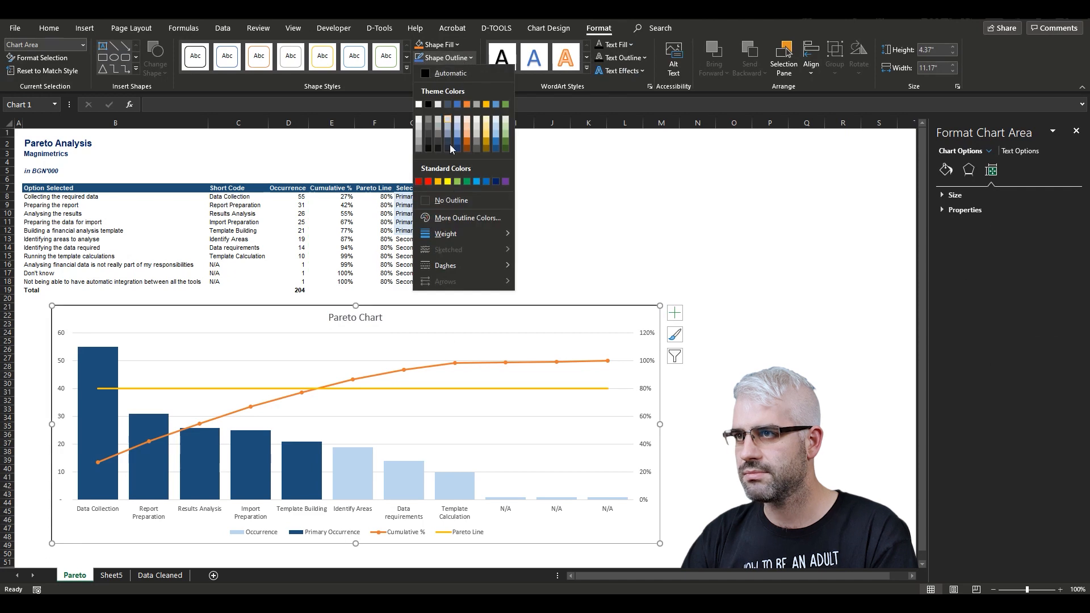
click(452, 201)
click(459, 58)
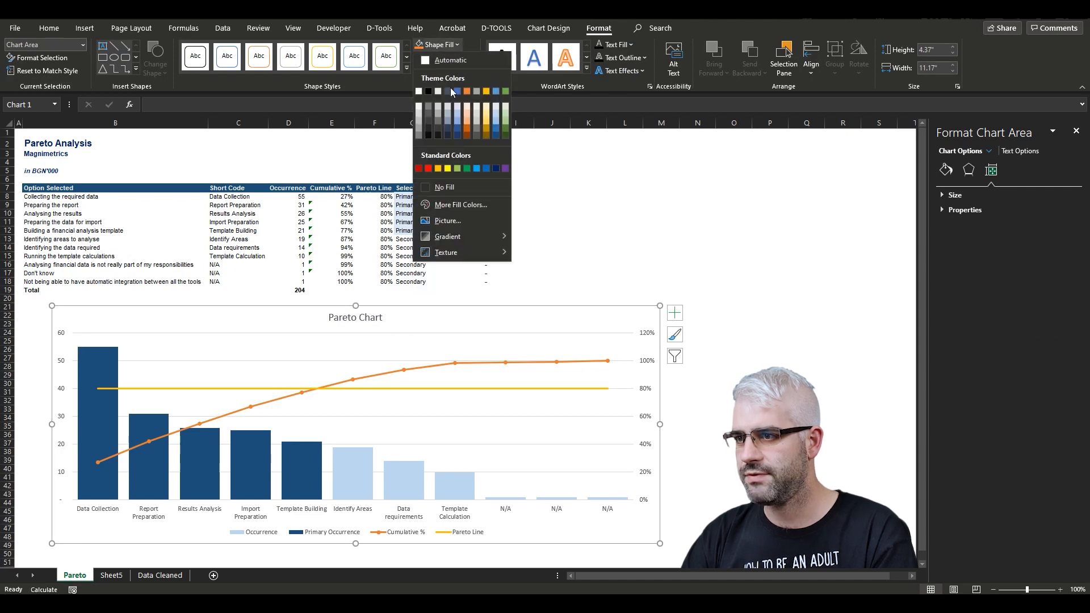
click(449, 188)
click(618, 364)
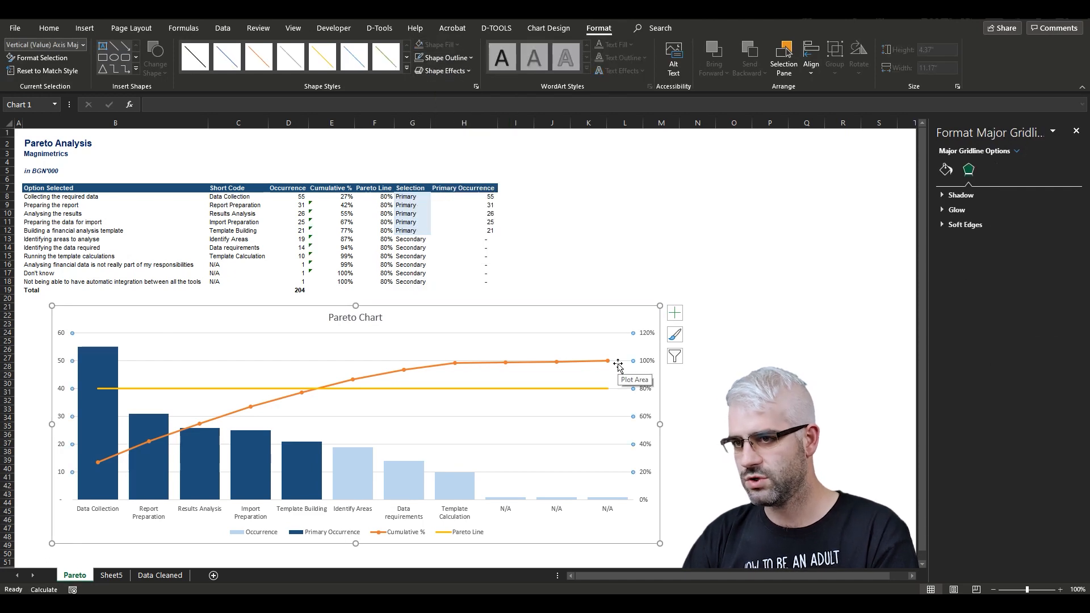
key(Escape)
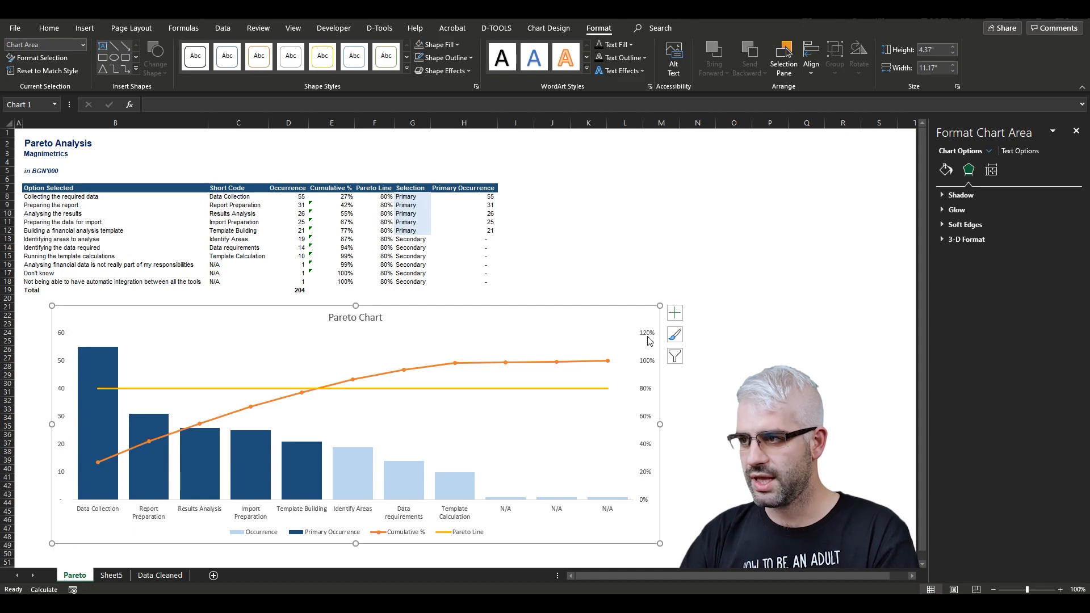
- Set the secondary vertical axis maximum bound to 1.0 so percentages top out at 100%
click(649, 343)
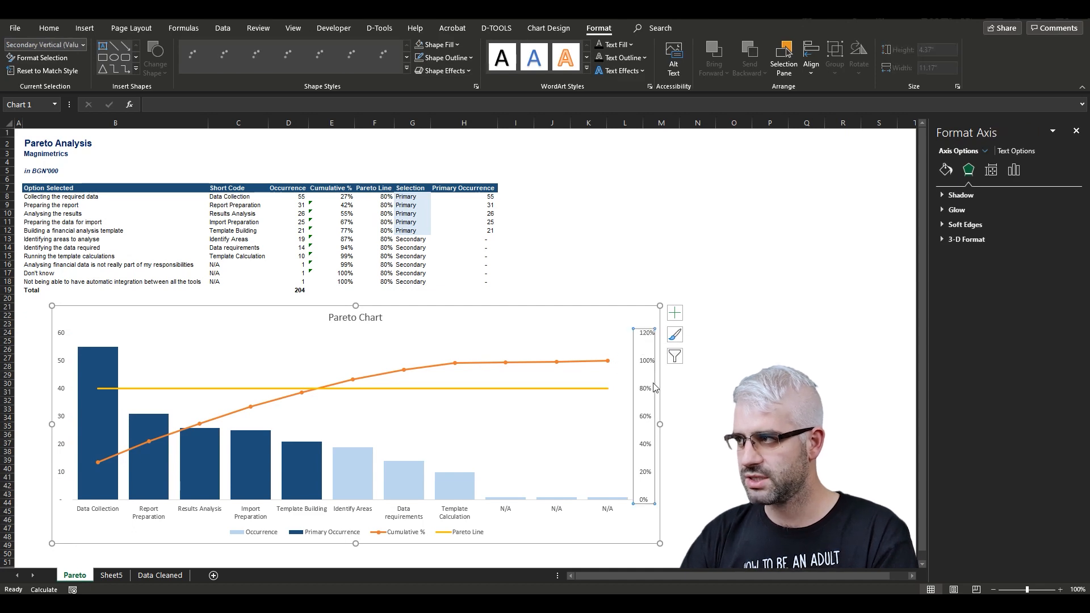
click(1015, 169)
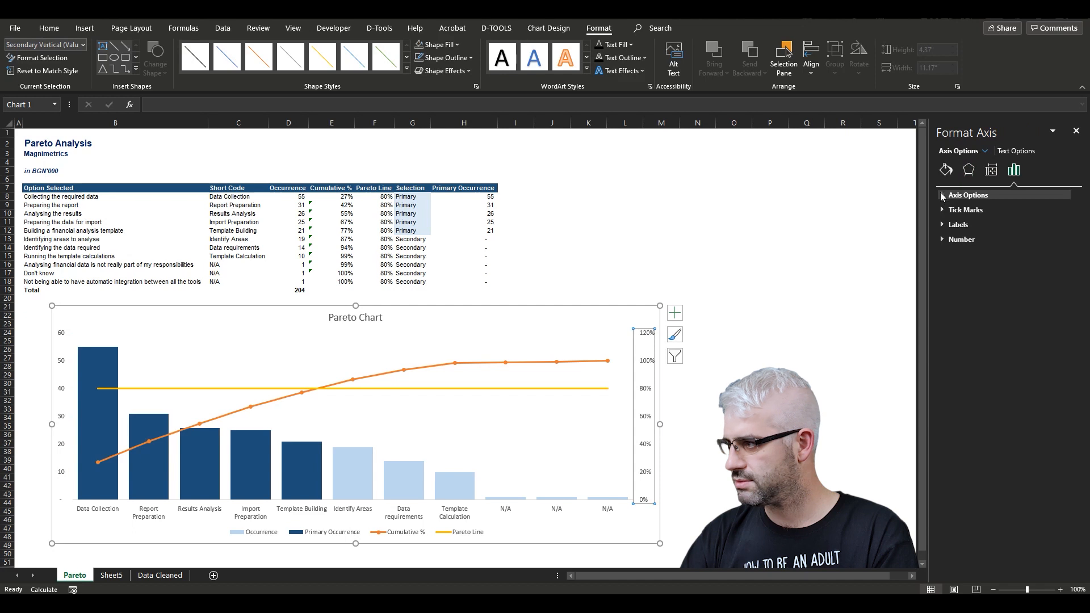
click(942, 195)
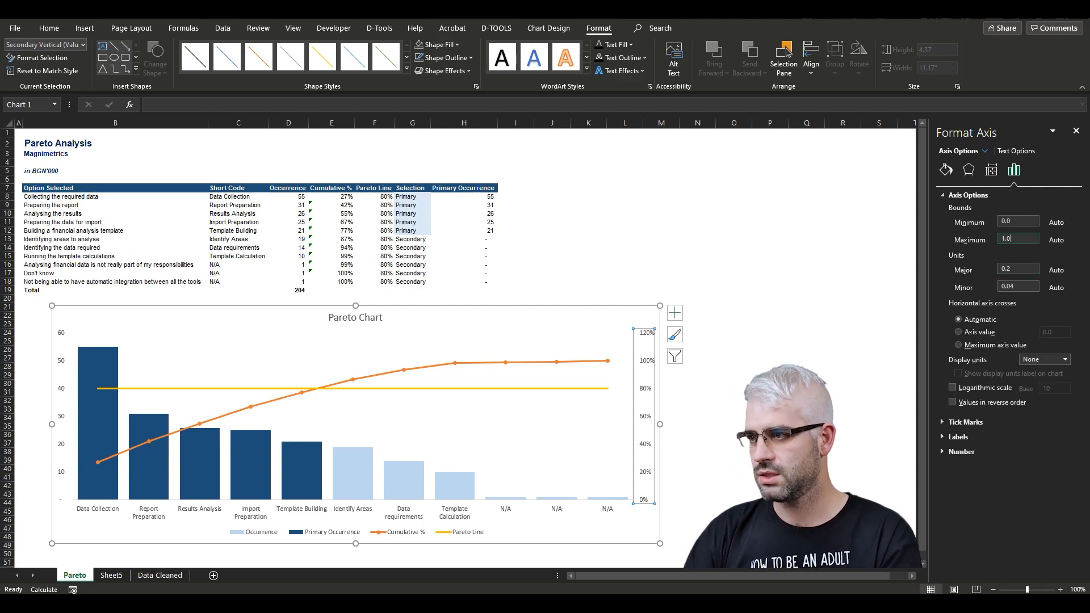
key(Return)
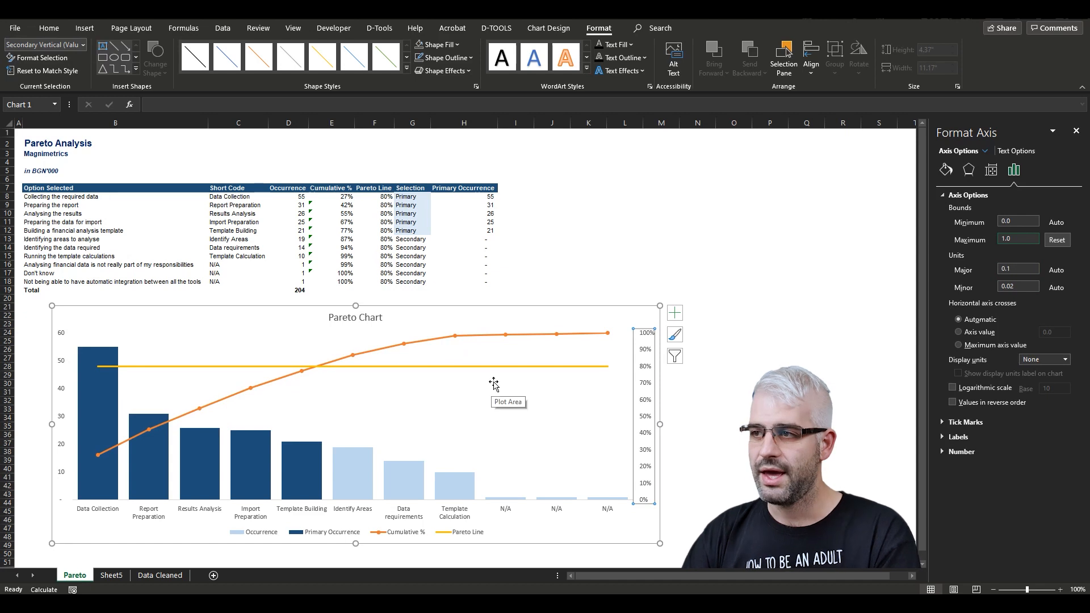
click(573, 239)
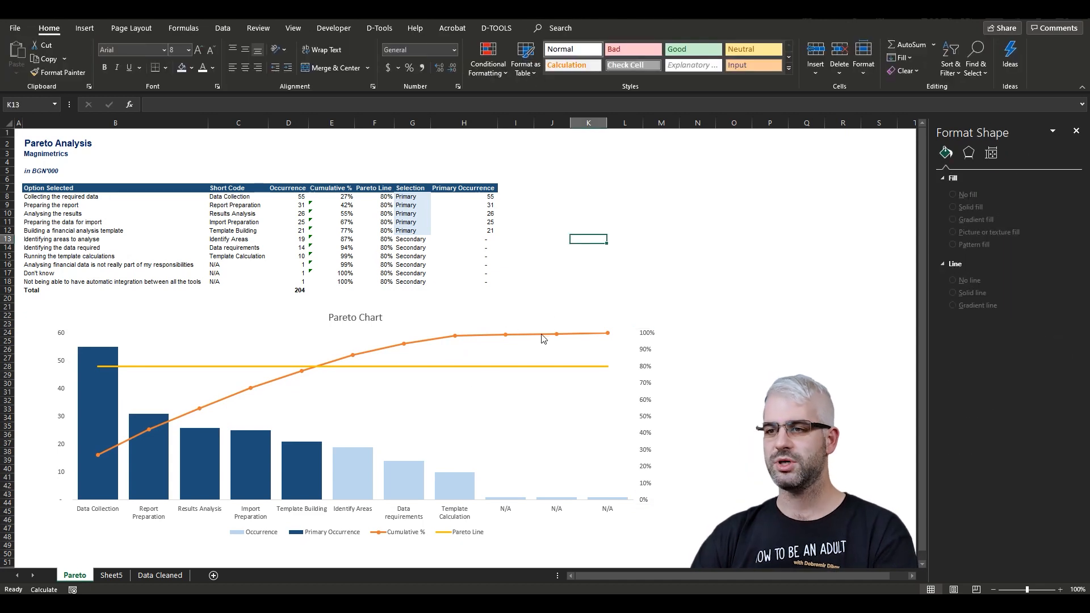